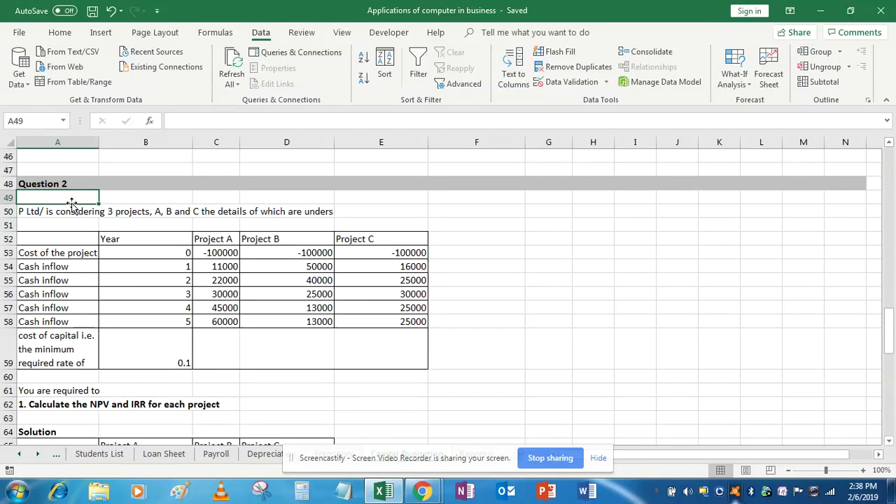
Step: Examine the Project A, B and C column headings in the Question 2 data table
key(Down)
key(Down)
key(Down)
key(Right)
key(Right)
key(Right)
key(Left)
key(Right)
key(Right)
key(Left)
key(Left)
key(Left)
key(Left)
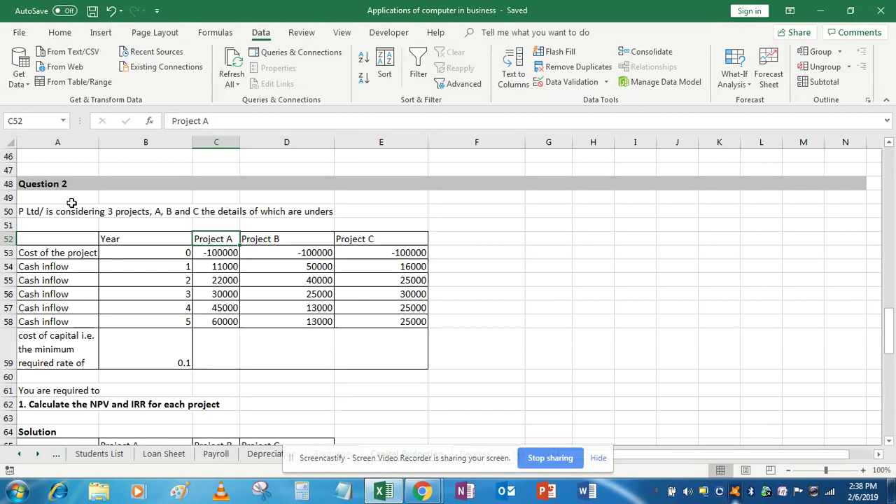
Step: Review the project costs in year 0 and the yearly cash inflows for Projects A, B and C
key(Down)
key(Right)
key(Right)
key(Right)
key(Left)
key(Left)
key(Right)
key(Down)
key(Down)
key(Down)
key(Down)
key(Down)
key(Down)
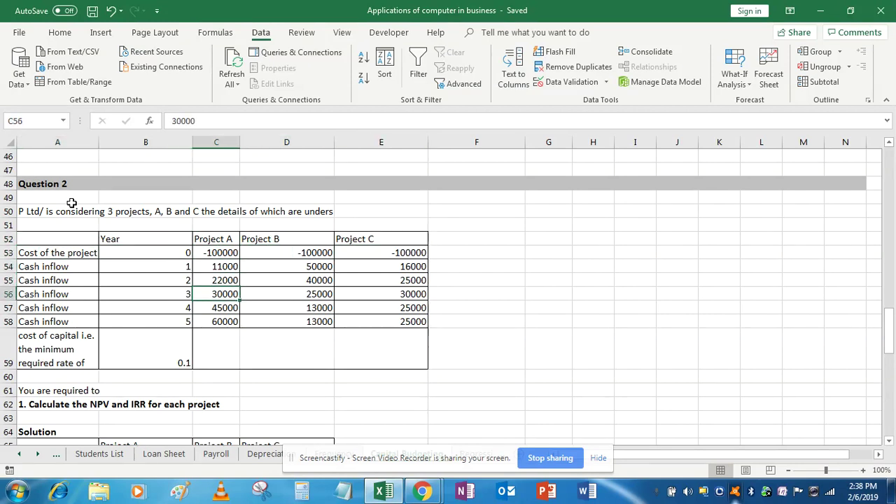
Step: Read the cost of capital row and the requirements below it, down to the solution of requirement 2
key(Left)
key(Left)
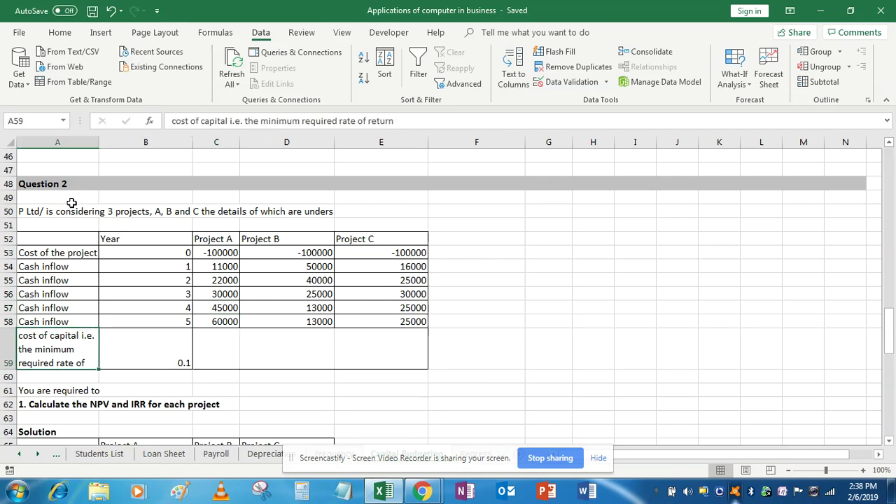
key(Right)
key(Down)
key(Down)
key(Down)
key(Down)
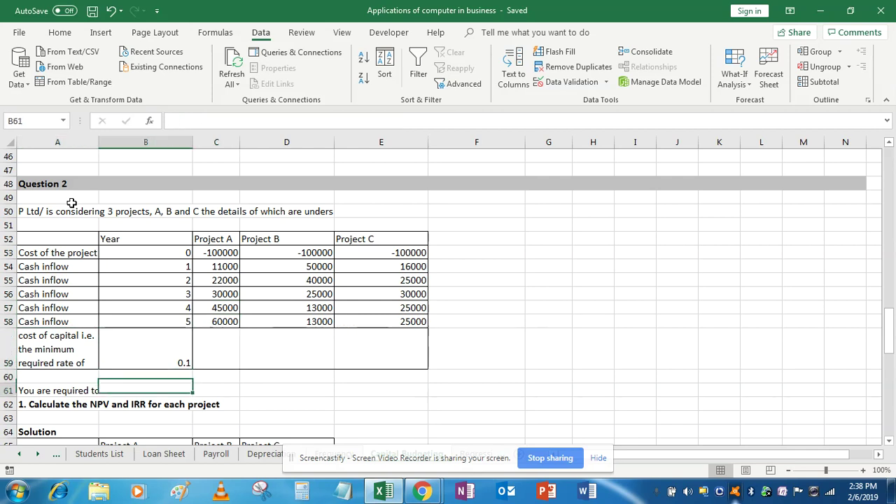
key(Down)
key(Down)
key(Down)
key(Down)
key(Down)
key(Down)
key(Down)
key(Down)
key(Down)
key(Down)
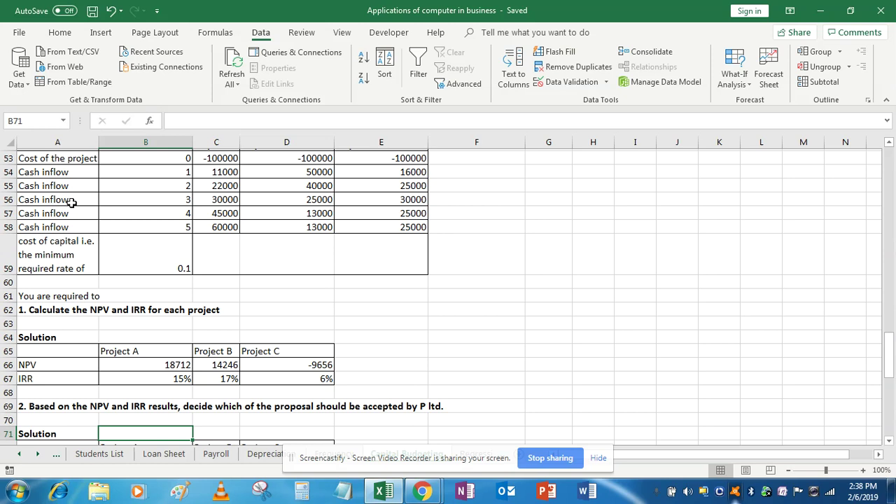
Step: Inspect the requirement 1 solution table and the NPV formula for Project A in B66
key(Up)
key(Up)
key(Up)
key(Up)
key(Up)
key(Up)
key(Up)
key(Up)
key(Up)
key(Up)
key(Up)
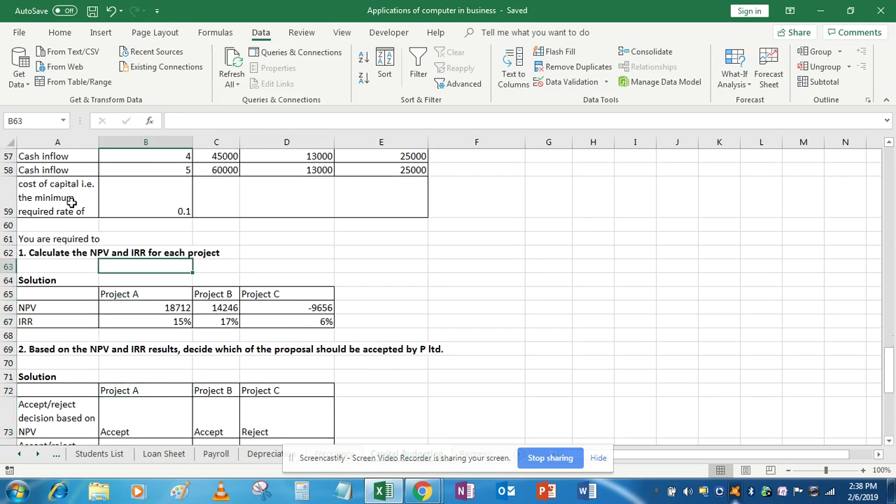
key(Left)
key(Down)
key(Down)
key(Down)
key(Down)
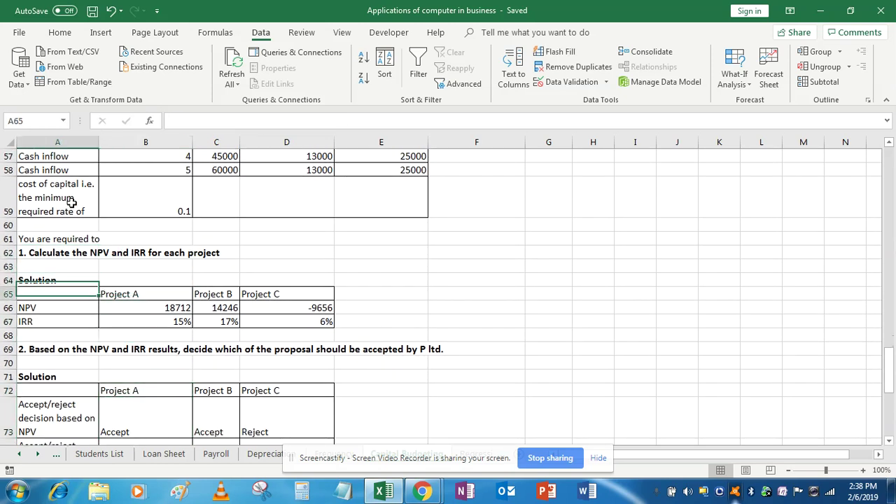
key(Right)
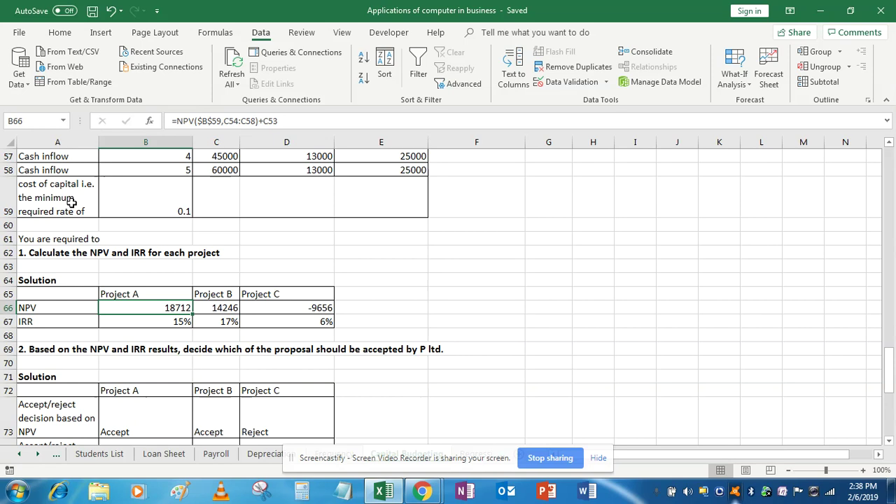
Step: Check Project A's initial cost and cash inflows in column C against the NPV and IRR solution table
key(Up)
key(Up)
key(Up)
key(Up)
key(Up)
key(Up)
key(Up)
key(Up)
key(Up)
key(Up)
key(Up)
key(Up)
key(Up)
key(Up)
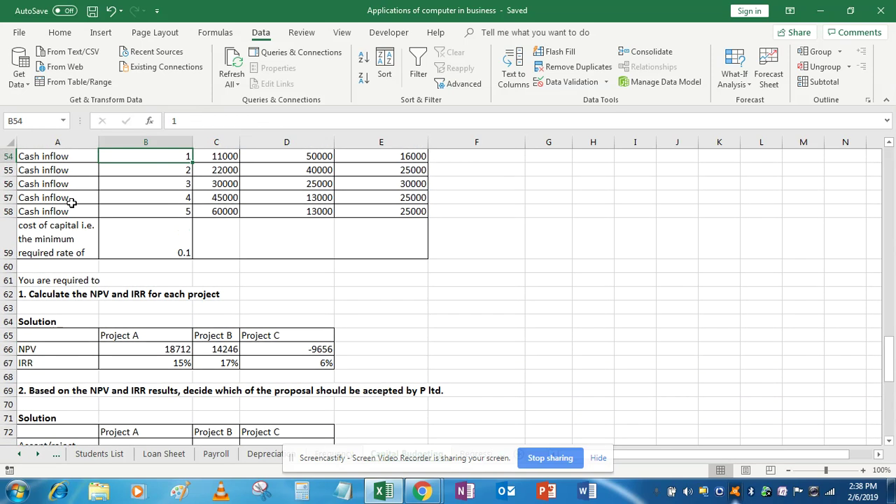
key(Right)
key(Down)
key(Down)
key(Down)
key(Down)
key(Down)
key(Down)
key(Down)
key(Down)
key(Down)
key(Down)
key(Down)
key(Down)
key(Down)
key(Down)
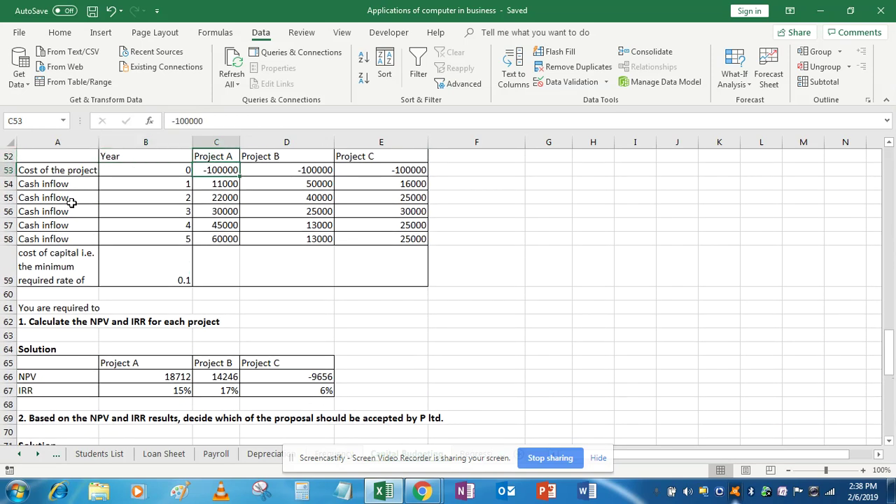
Step: Read requirement 2, on which proposals to accept, and view the accept/reject table beneath it
key(Down)
key(Down)
key(Down)
key(Down)
key(Down)
key(Down)
key(Down)
key(Down)
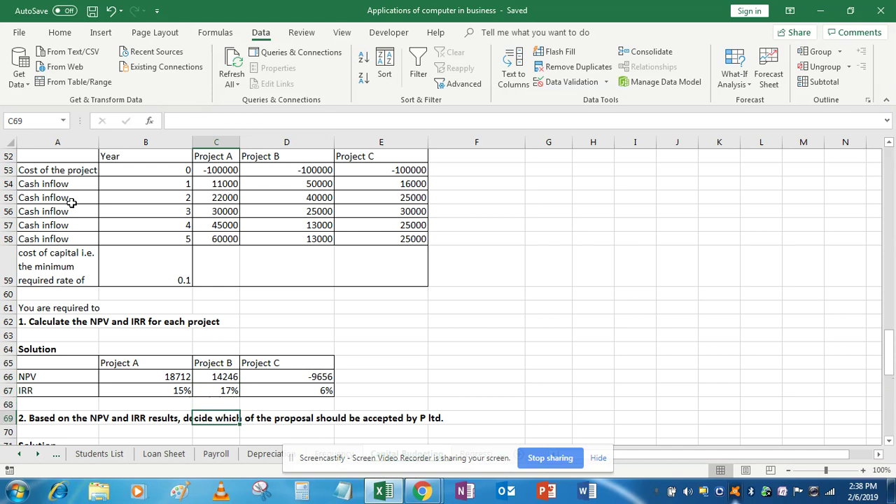
key(Up)
key(Up)
key(Up)
key(Up)
key(Up)
key(Up)
key(Up)
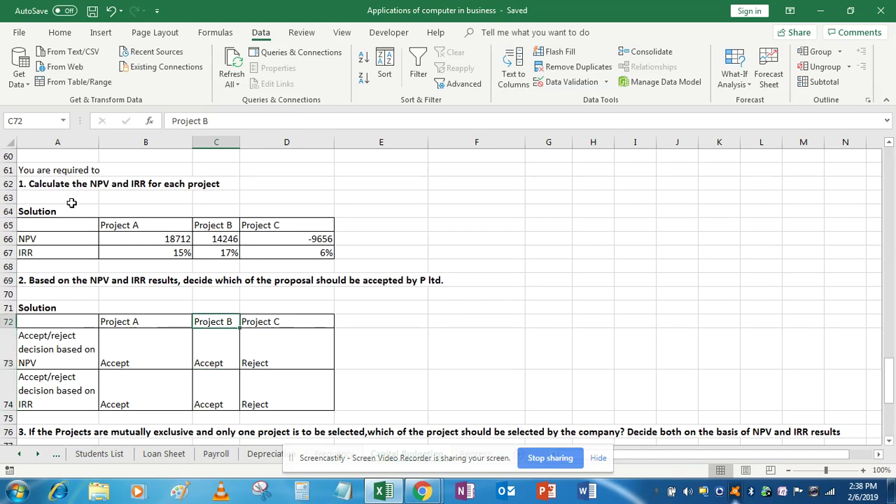
Step: Look over the NPV and IRR decision rows and read requirement 3 on mutually exclusive projects
key(Down)
key(Down)
key(Down)
key(Down)
key(Down)
key(Down)
key(Down)
key(Down)
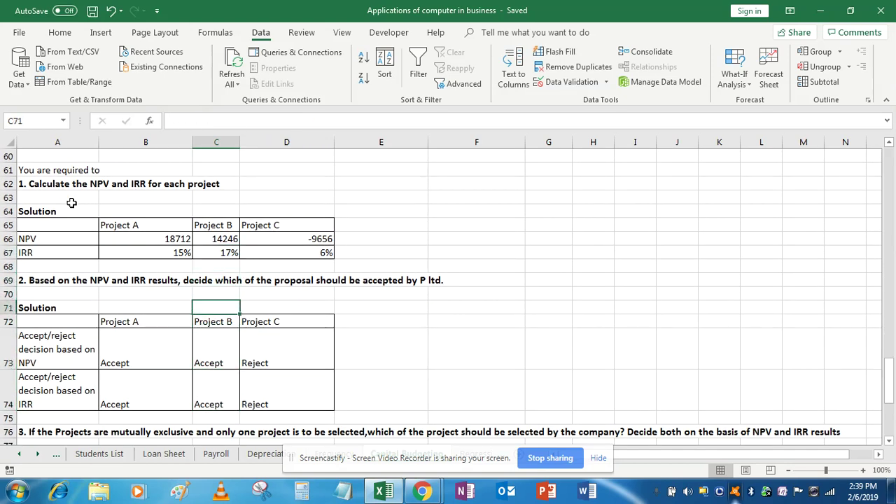
key(Down)
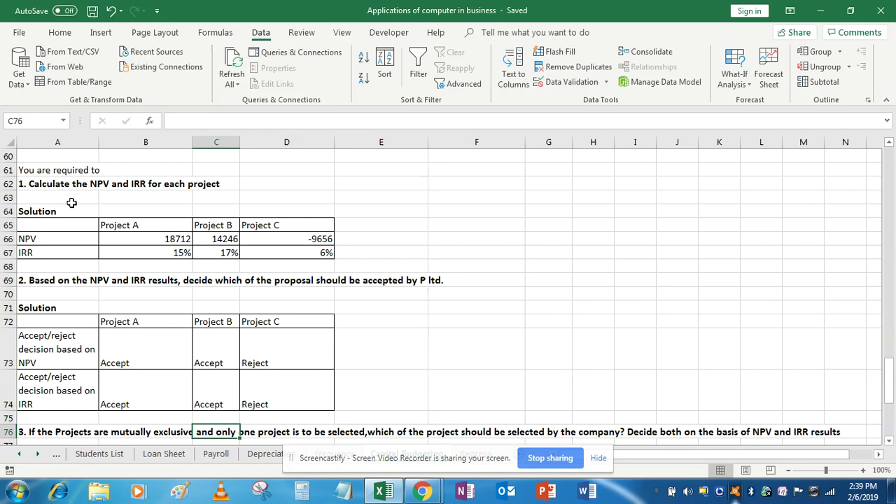
Step: Return to the NPV and IRR results and reread the requirement 2 question in row 69
key(Up)
key(Up)
key(Up)
key(Up)
key(Up)
key(Up)
key(Up)
key(Up)
key(Up)
key(Up)
key(Up)
key(Up)
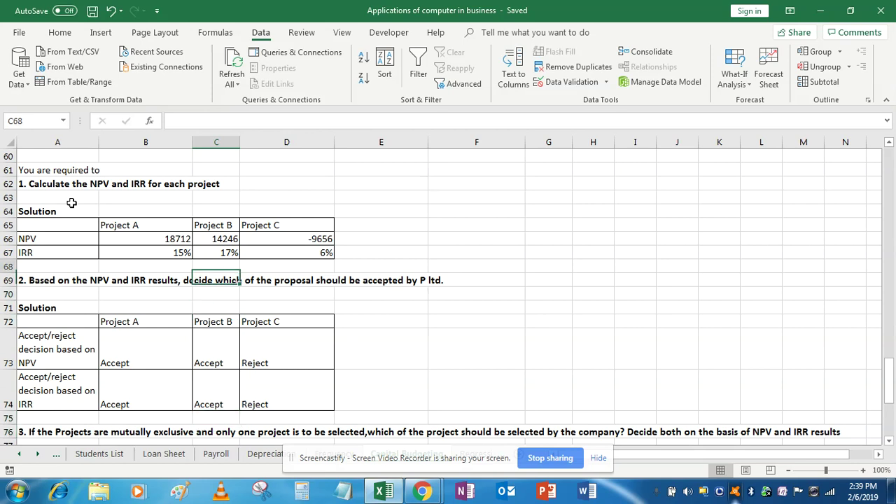
key(Down)
key(Down)
key(Down)
key(Down)
key(Down)
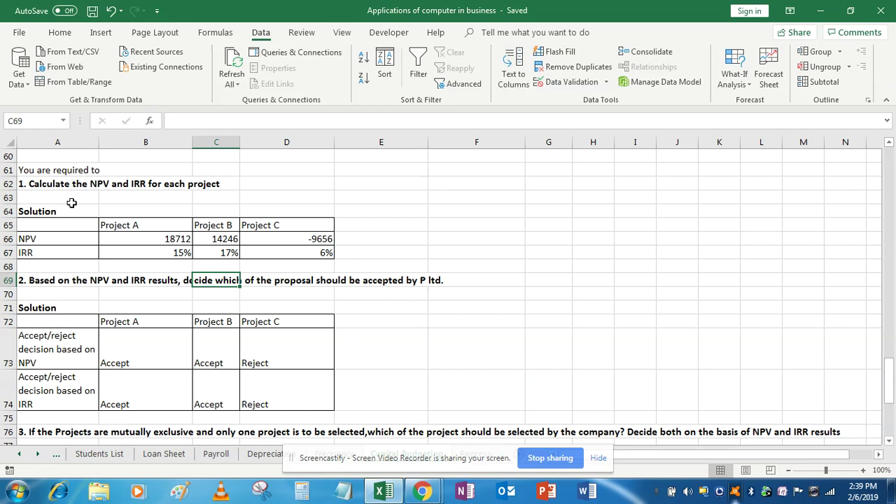
Step: Inspect the IF formula in B73 that gives Project A's accept/reject decision based on NPV
key(Left)
key(Left)
key(Down)
key(Down)
key(Down)
key(Down)
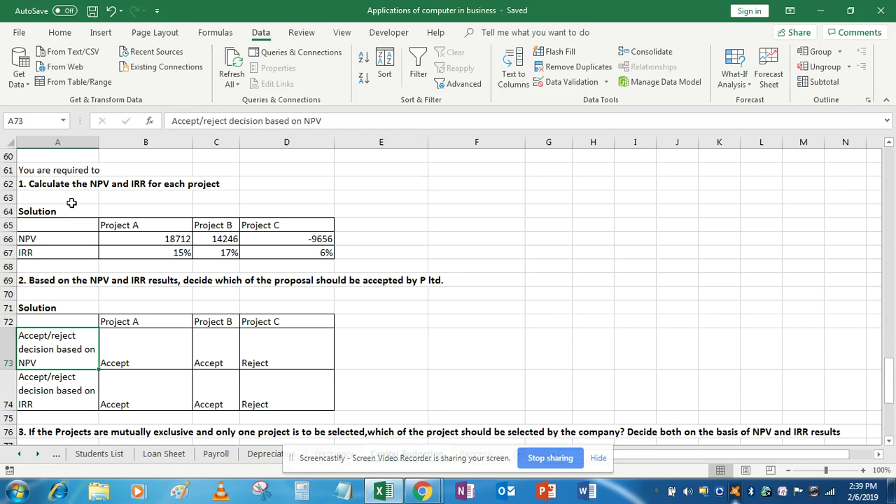
key(Right)
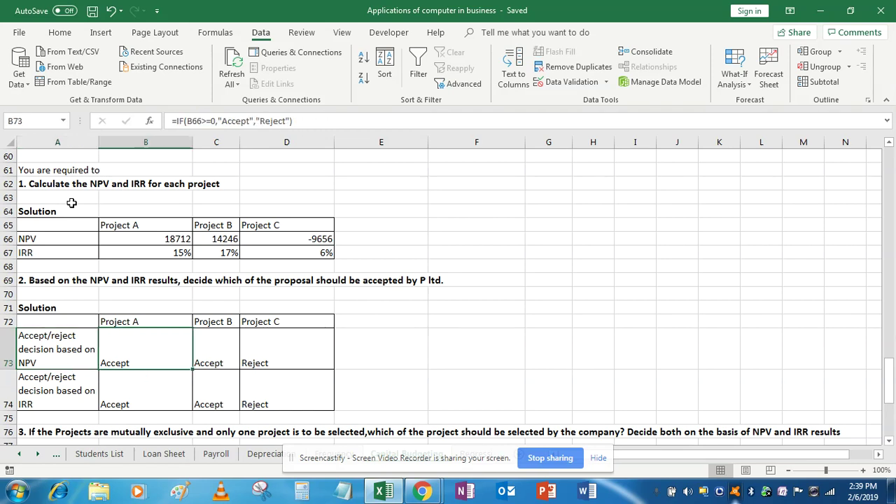
Step: Review the NPV-based accept/reject decisions in row 73 across all three projects
key(Up)
key(Down)
key(Right)
key(Right)
key(Right)
key(Left)
key(Left)
key(Left)
Step: Compare Project A's NPV in B66 with the accept/reject decision that depends on it
key(Up)
key(Up)
key(Up)
key(Up)
key(Up)
key(Up)
key(Up)
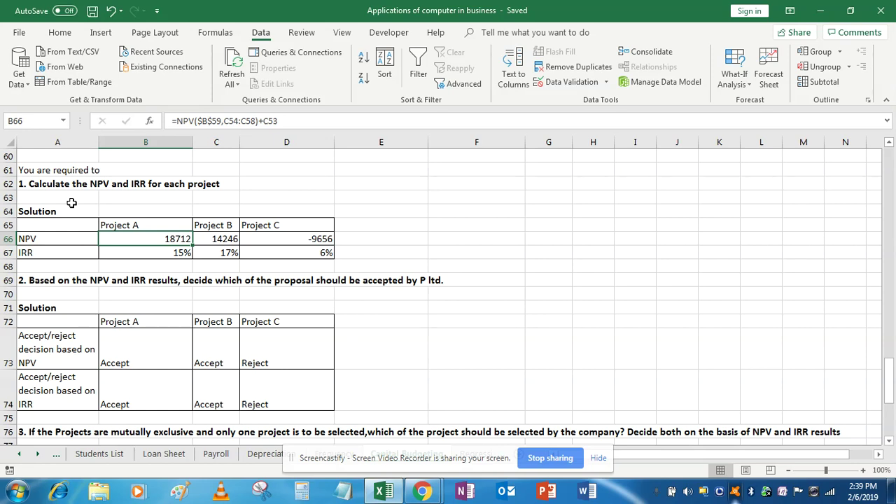
key(Down)
key(Down)
key(Down)
key(Down)
key(Down)
key(Down)
key(Down)
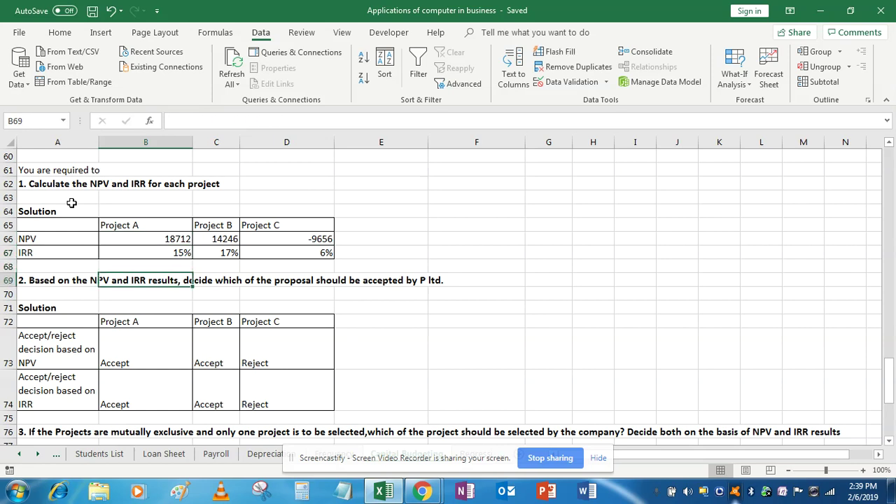
Step: Enter an IF formula in E73 returning "Accept" if Project A's NPV in B66 is >=0 and "Reject" otherwise
key(Right)
key(Right)
key(Right)
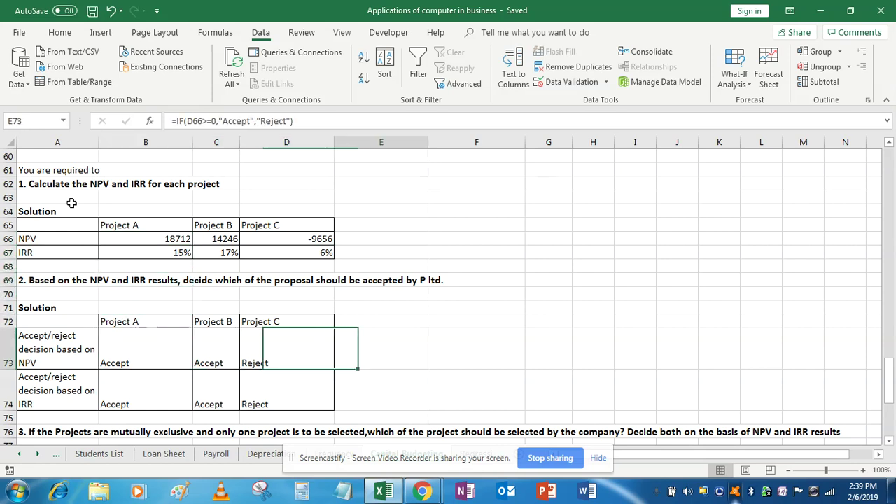
text(=IF()
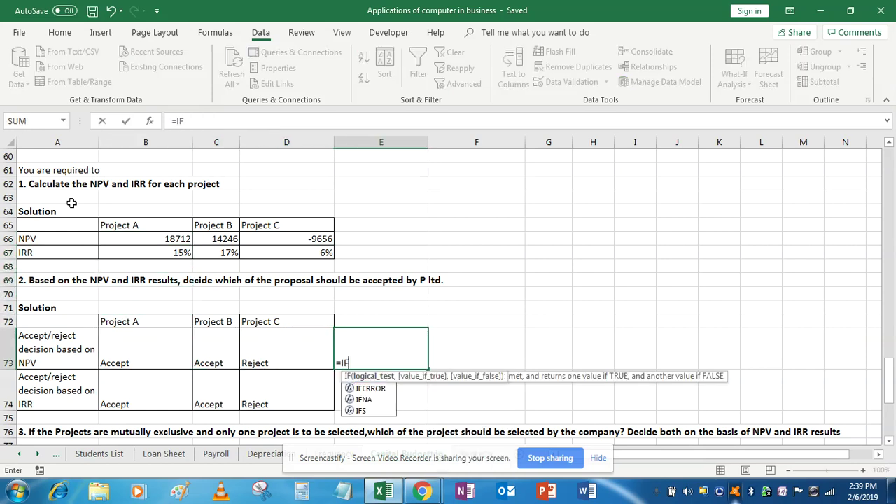
key(Up)
key(Up)
key(Up)
key(Up)
key(Up)
key(Up)
key(Up)
key(Left)
key(Left)
key(Left)
text(>=0,")
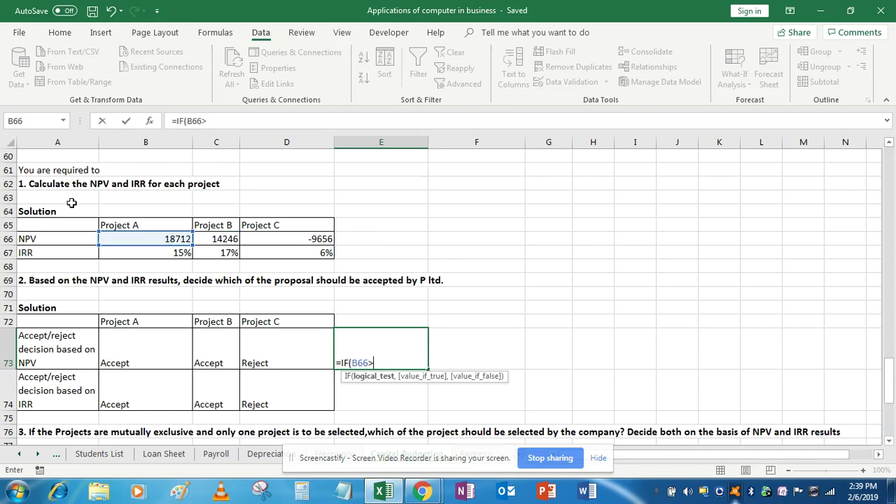
text(a)
key(Caps_Lock)
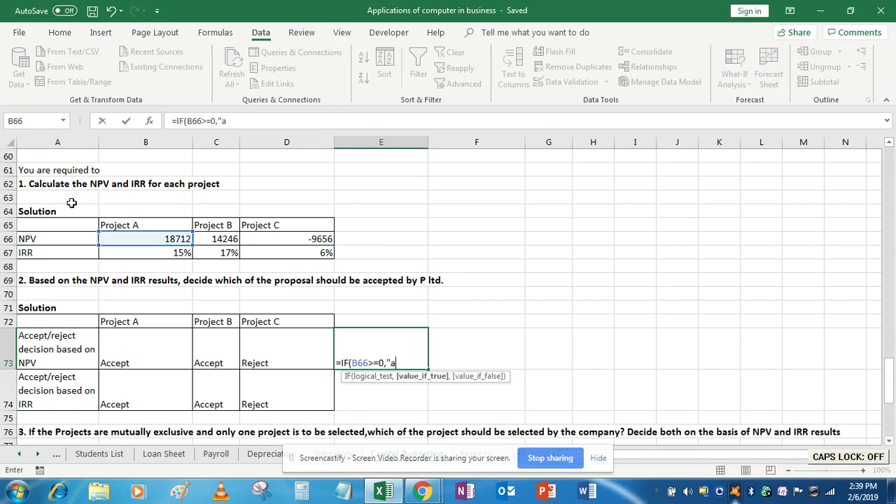
text(CCEPTA)
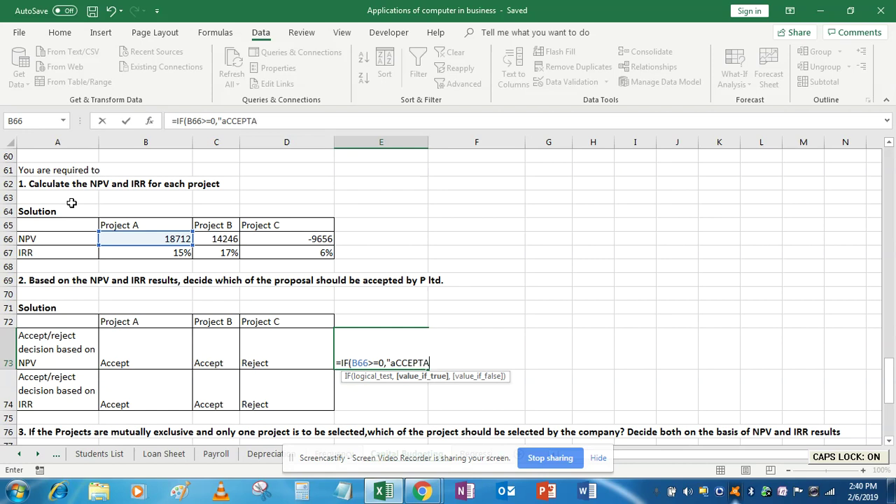
key(BackSpace)
text(")
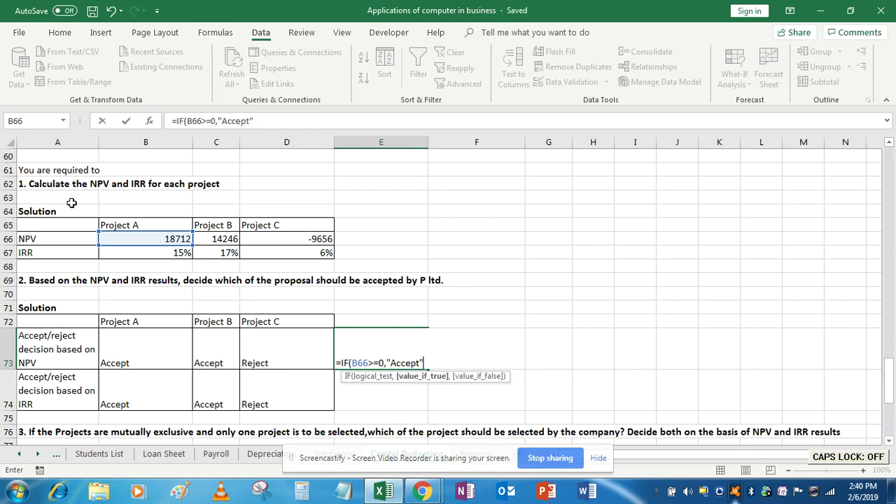
text(,"R)
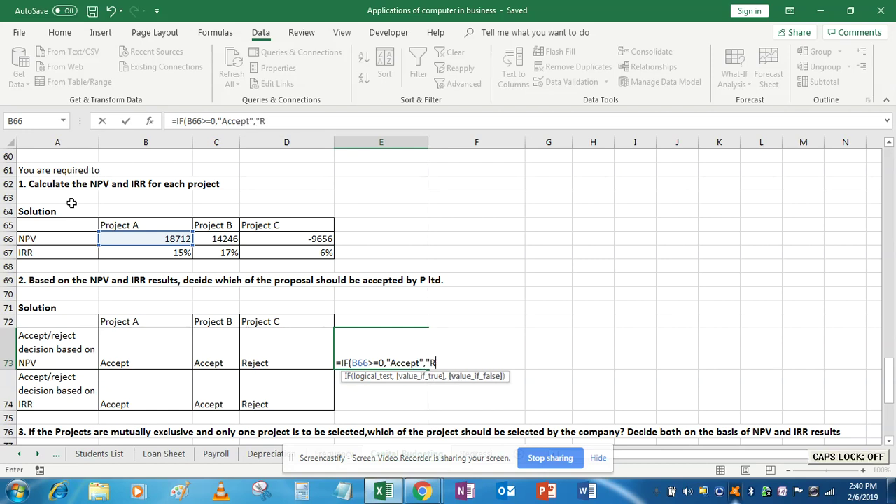
text(eject"))
key(Return)
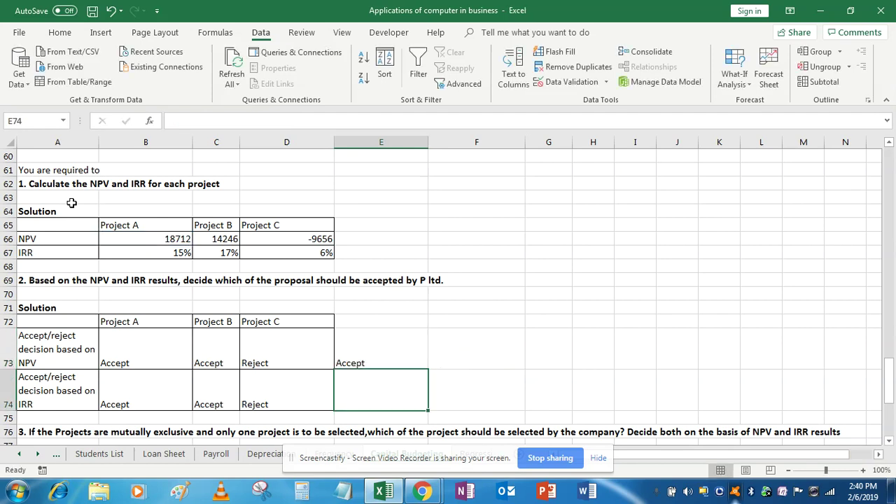
Step: Enter an IF formula in F73 returning "Accept" if Project B's NPV in C66 is >=0 and "Reject" otherwise
key(Up)
key(Right)
text(=)
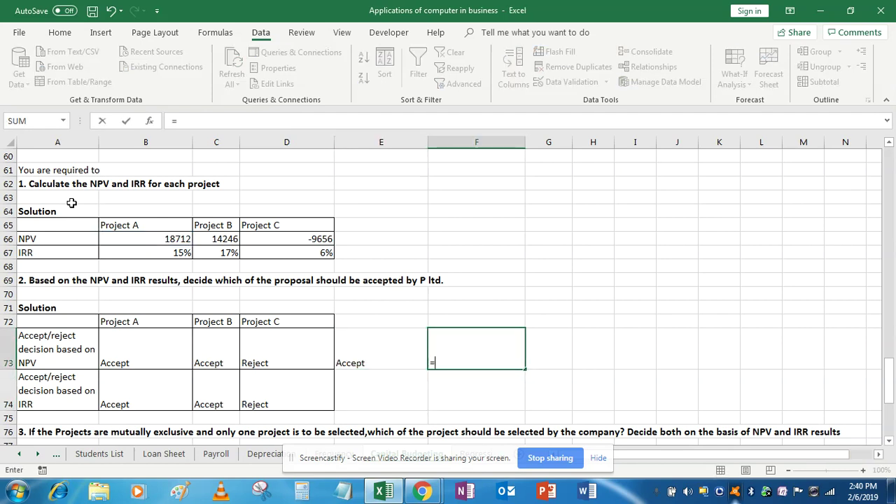
text(if()
key(Up)
key(Up)
key(Up)
key(Up)
key(Up)
key(Up)
key(Up)
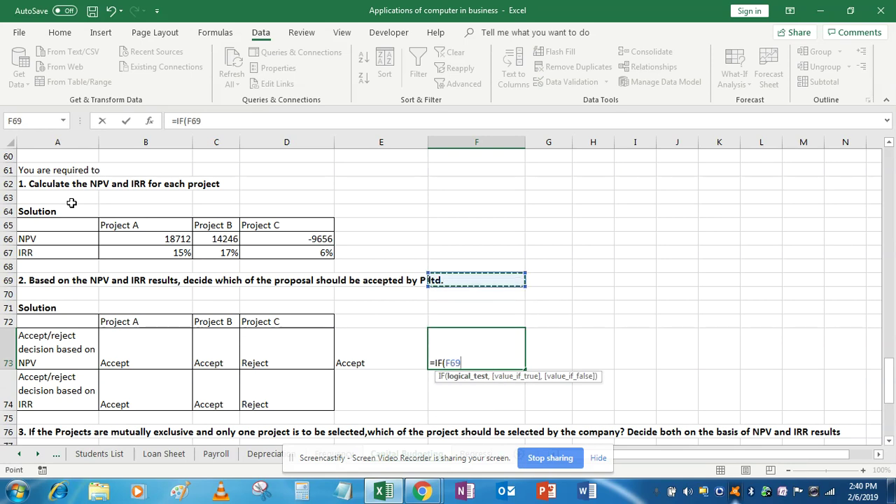
key(Left)
key(Left)
key(Left)
text(>=0,)
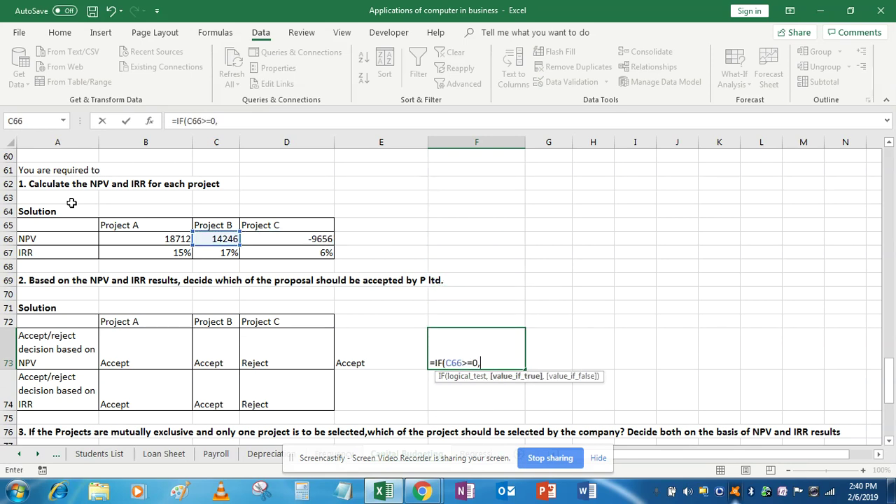
text("Acce)
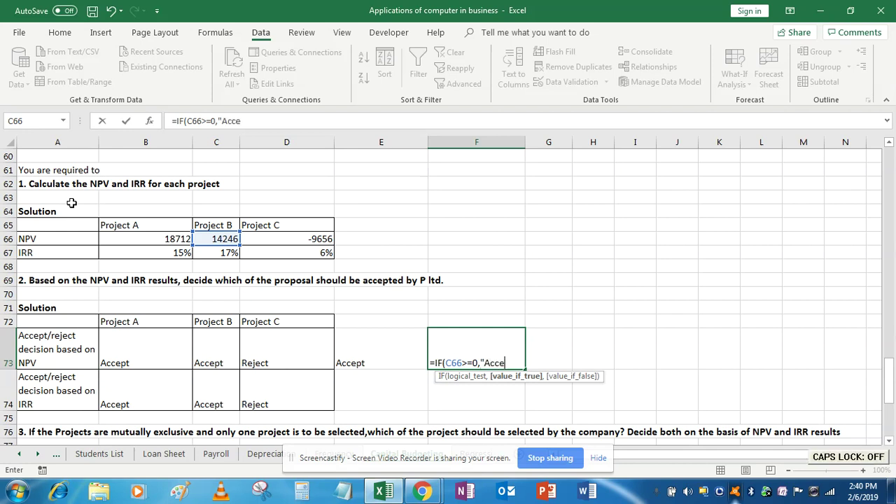
text(pt",)
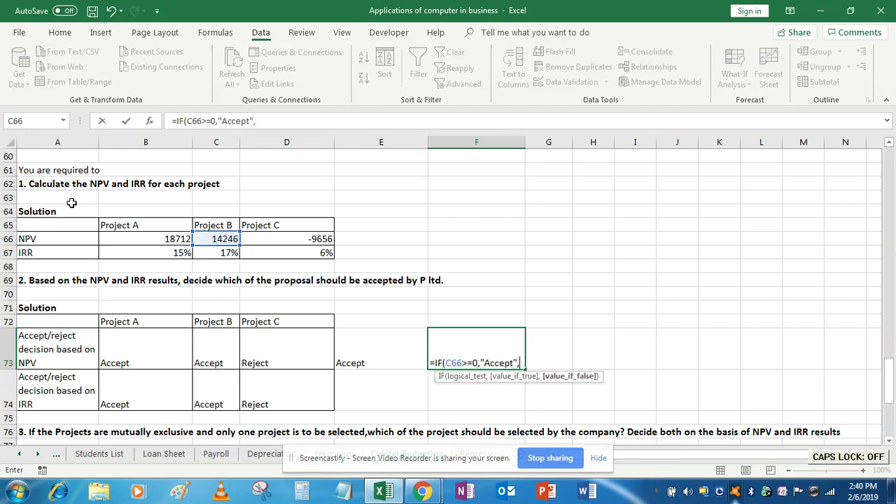
text("Reject"))
key(Return)
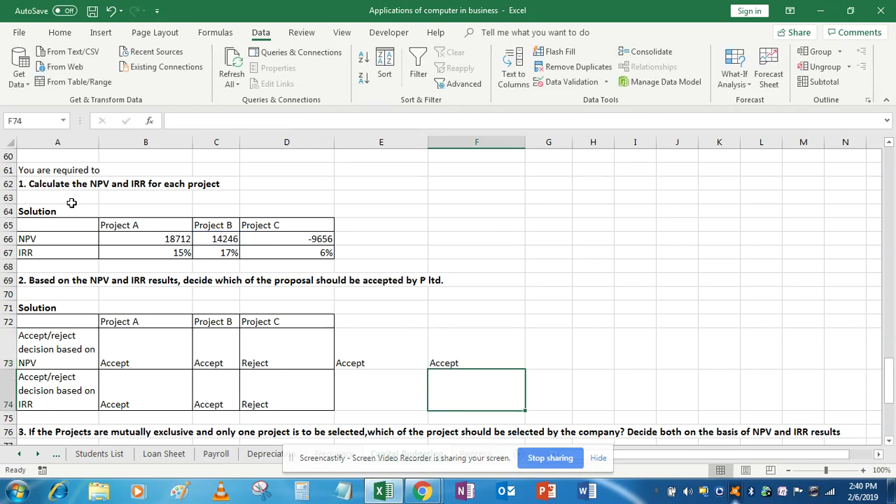
Step: Fill the NPV decision formula from F73 across into G73 for Project C
key(Up)
key(Right)
key(ctrl+r)
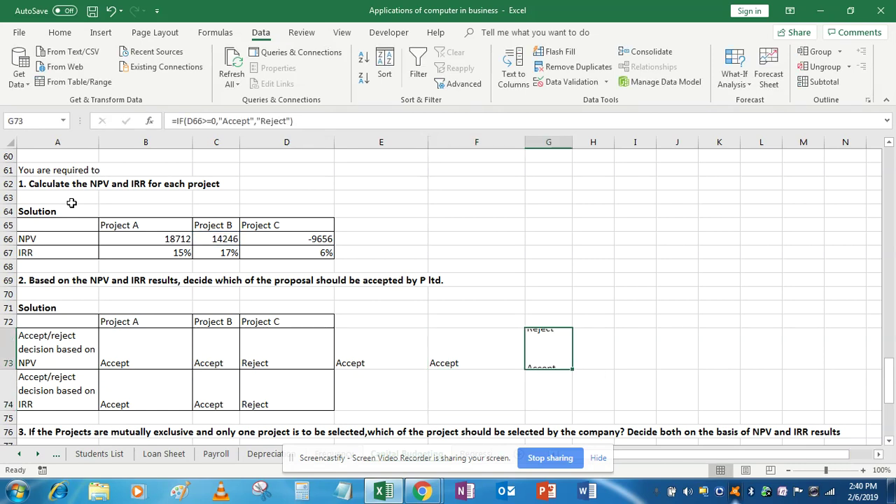
key(Left)
key(Left)
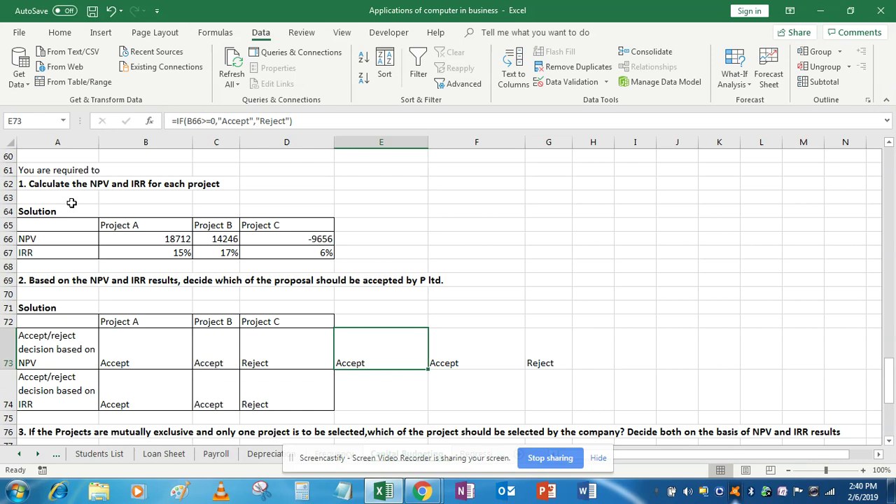
key(Right)
key(Right)
Step: Check Project C's NPV in D66 against its accept/reject decision
key(Up)
key(Up)
key(Up)
key(Up)
key(Up)
key(Up)
key(Up)
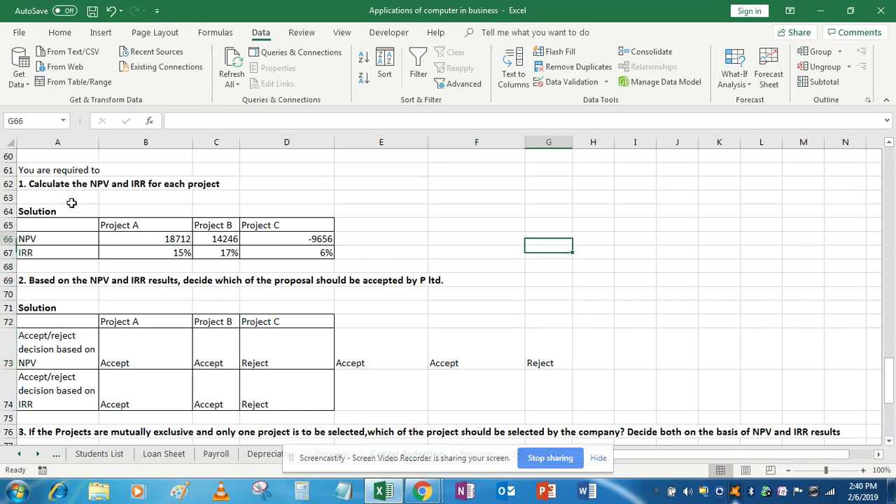
key(Left)
key(Left)
key(Left)
Step: Review the IRR-based accept/reject row 74, including Project A's IF formula in B74 and the row label
key(Down)
key(Down)
key(Down)
key(Down)
key(Down)
key(Down)
key(Down)
key(Down)
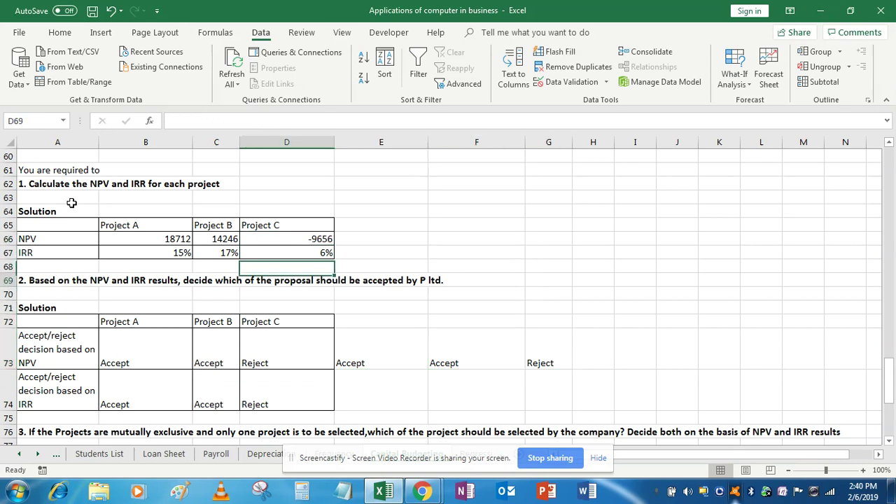
key(Left)
key(Left)
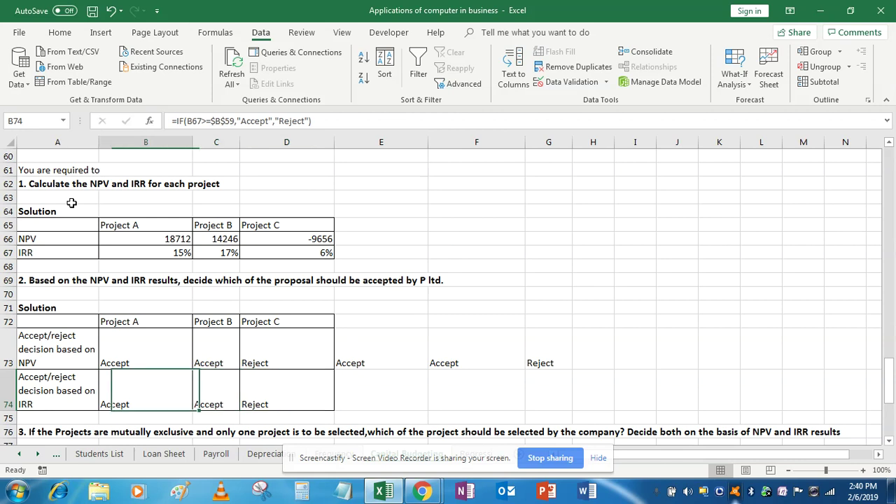
key(Left)
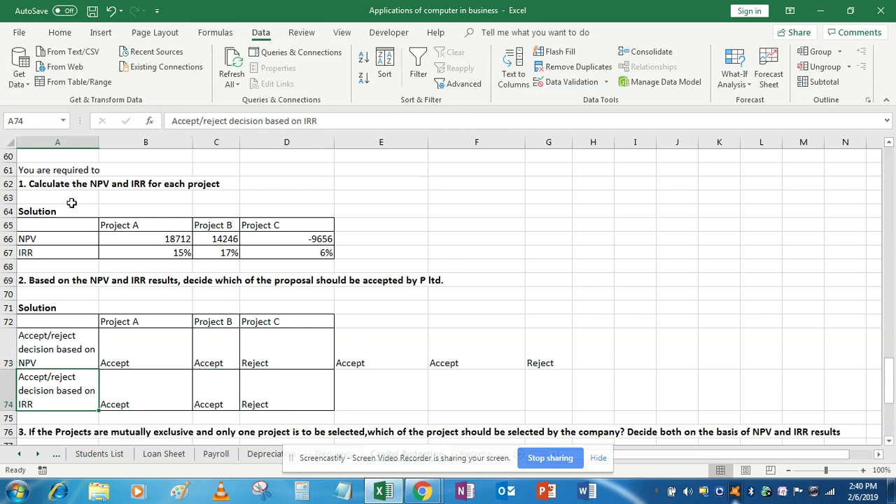
Step: Go to the IRR results in row 67 and inspect Project A's IRR formula in B67
key(Right)
key(Right)
key(Up)
key(Up)
key(Up)
key(Up)
key(Up)
key(Up)
key(Up)
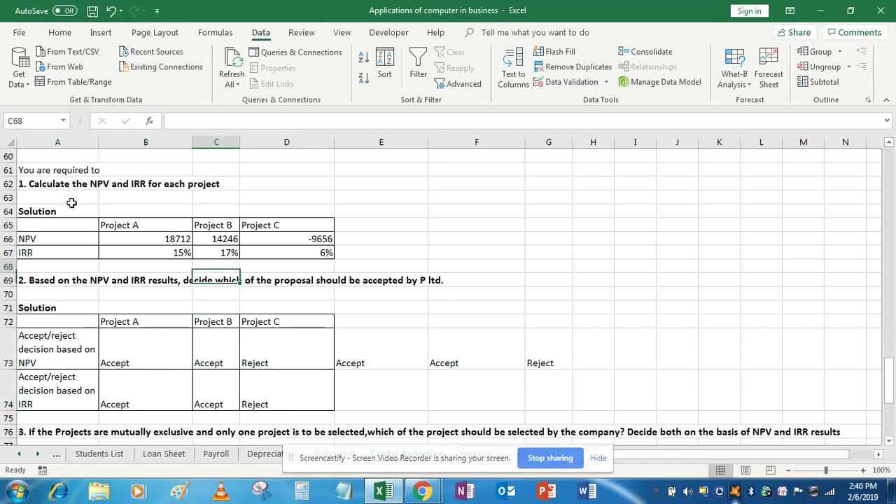
key(Left)
key(Left)
key(Right)
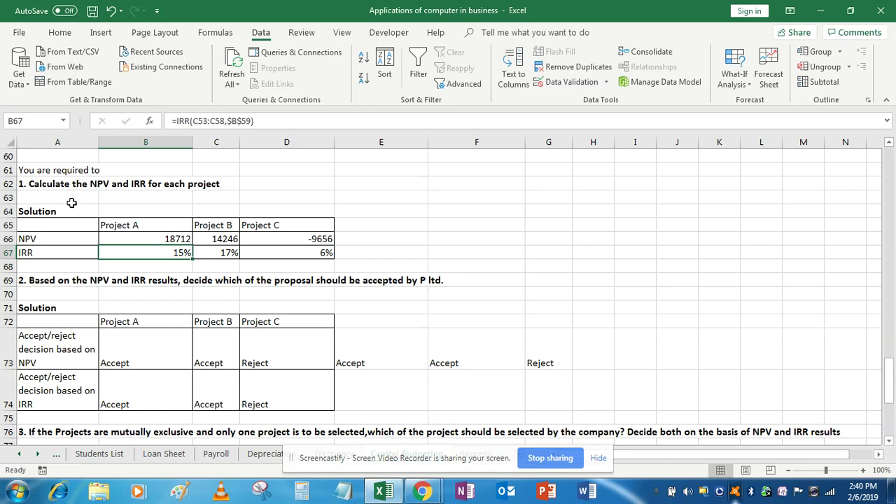
Step: Look up the cost of capital in B59, the minimum required rate for the IRR decision
key(Up)
key(Up)
key(Up)
key(Up)
key(Up)
key(Up)
key(Up)
key(Up)
key(Up)
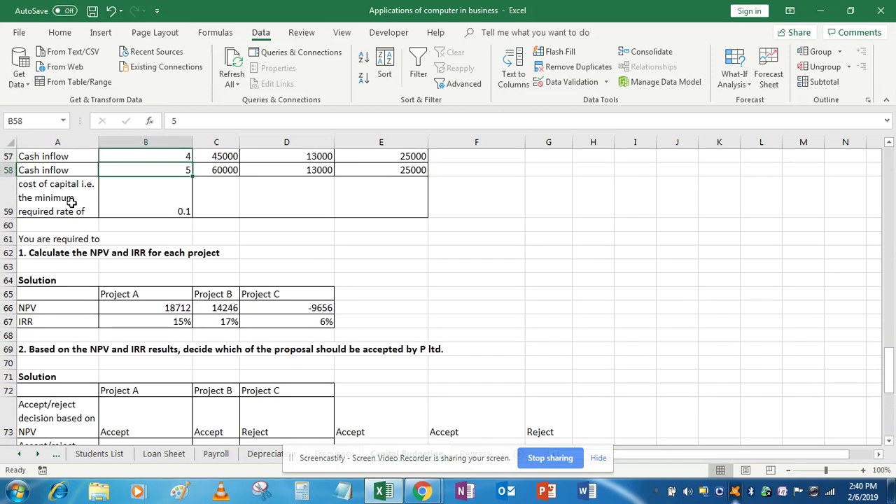
Step: Compare the IRR results of Projects A, B and C in row 67 with the cost of capital
key(Down)
key(Down)
key(Down)
key(Down)
key(Down)
key(Down)
key(Down)
key(Down)
key(Down)
key(Down)
key(Up)
key(Right)
key(Right)
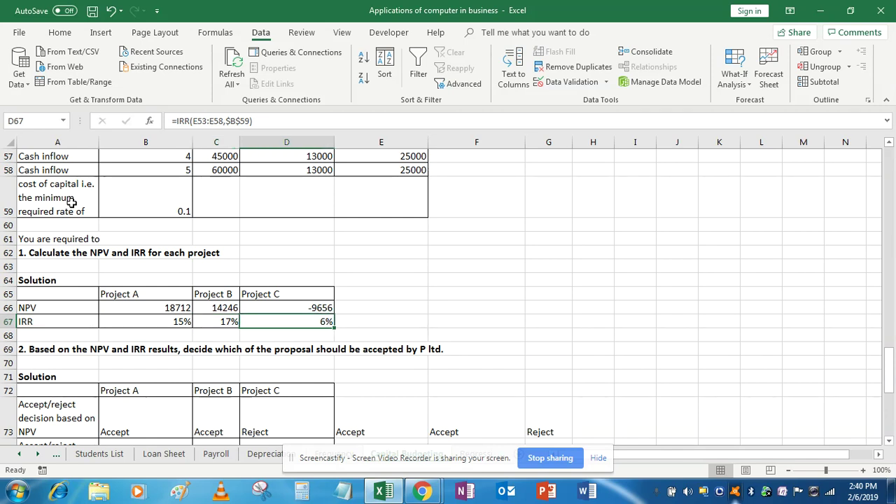
Step: Inspect the IF formula in D74 that gives Project C's accept/reject decision based on IRR
key(Down)
key(Down)
key(Down)
key(Down)
key(Down)
key(Down)
key(Down)
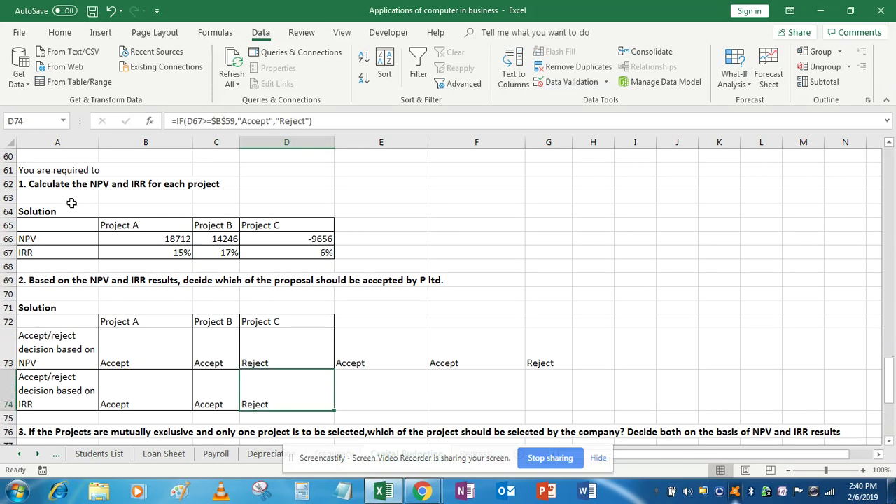
Step: Start an IF formula in E74 testing whether Project A's IRR in B67 is >= the cost of capital in B59
key(Right)
text(=IF()
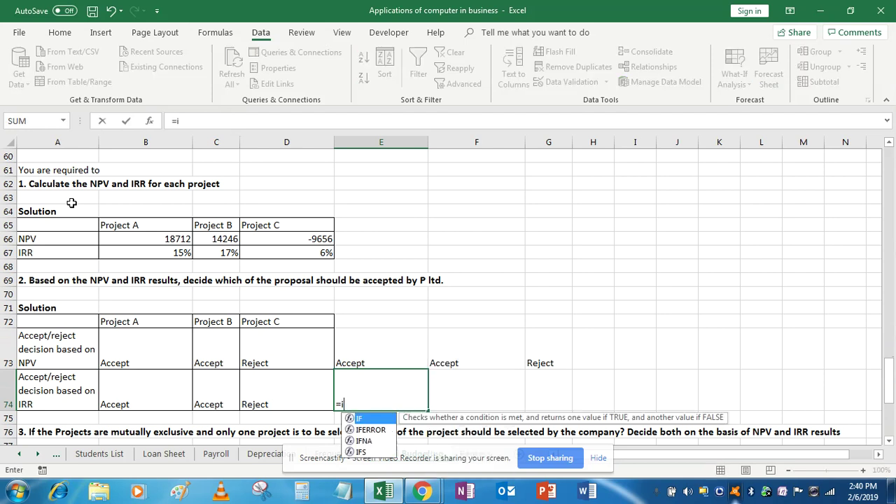
key(Left)
key(Left)
key(Left)
key(Up)
key(Up)
key(Up)
key(Up)
key(Up)
key(Up)
key(Up)
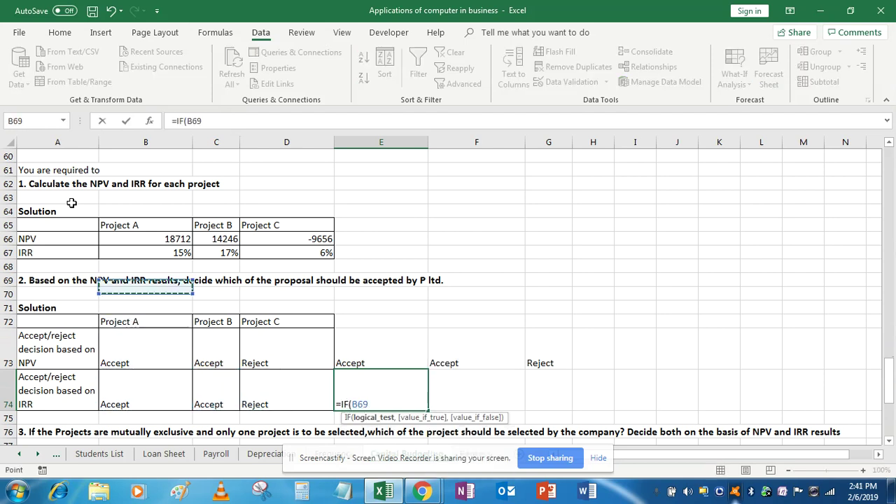
text(>=)
key(Up)
key(Up)
key(Up)
key(Up)
key(Up)
key(Up)
key(Up)
key(Up)
key(Up)
key(Up)
key(Up)
key(Up)
key(Up)
key(Up)
key(Up)
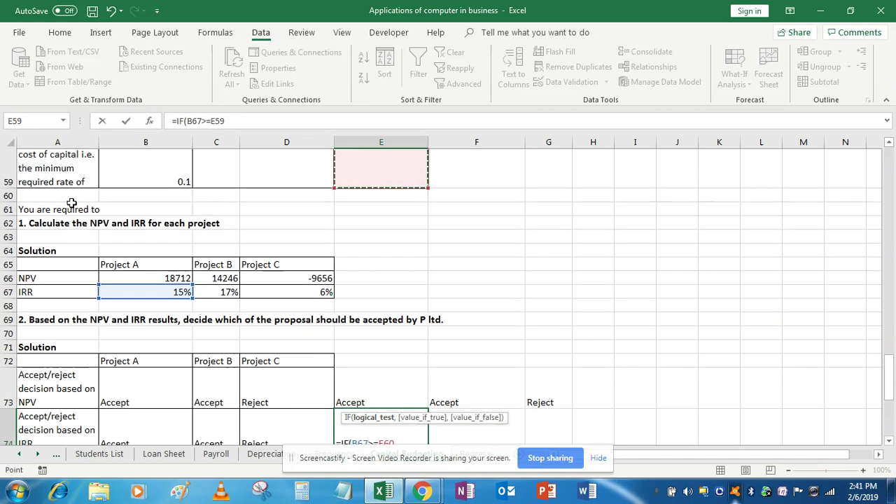
key(Left)
key(Left)
key(Left)
text(,)
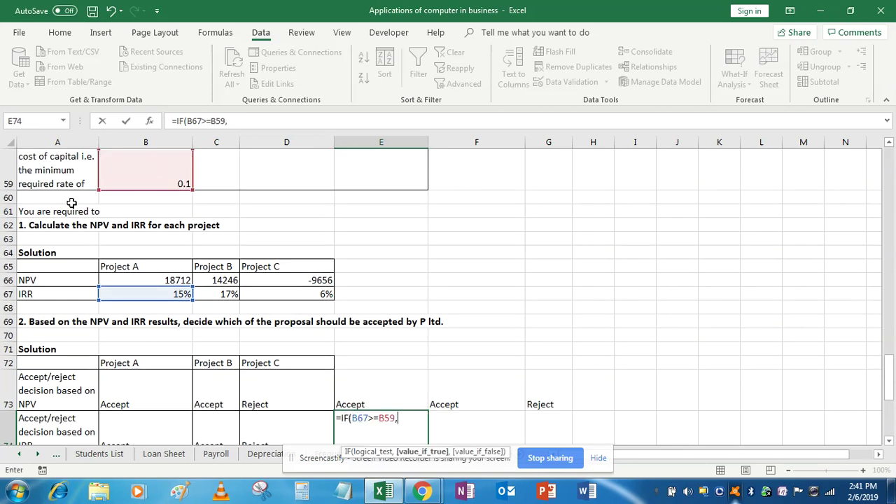
Step: Complete the E74 formula with "Accept" as the true result and "Reject" as the false result
text("Accept",)
key(Caps_Lock)
text("R)
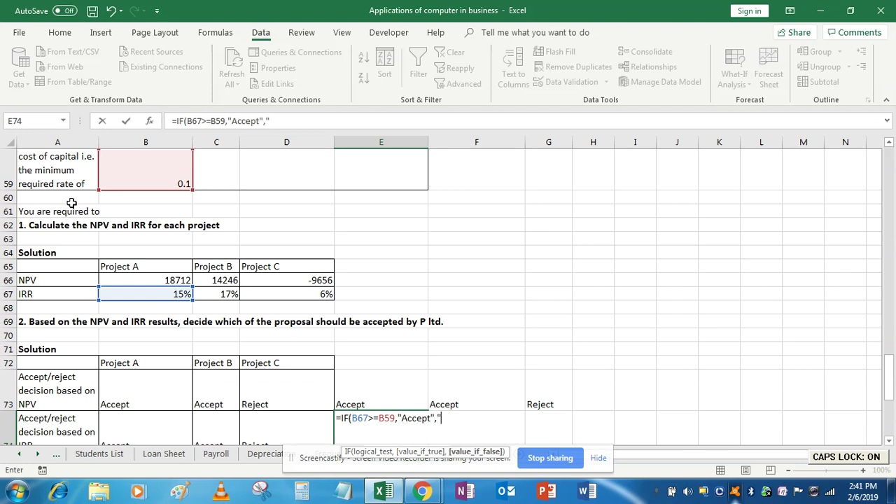
key(Caps_Lock)
text(eject"))
key(ctrl+Return)
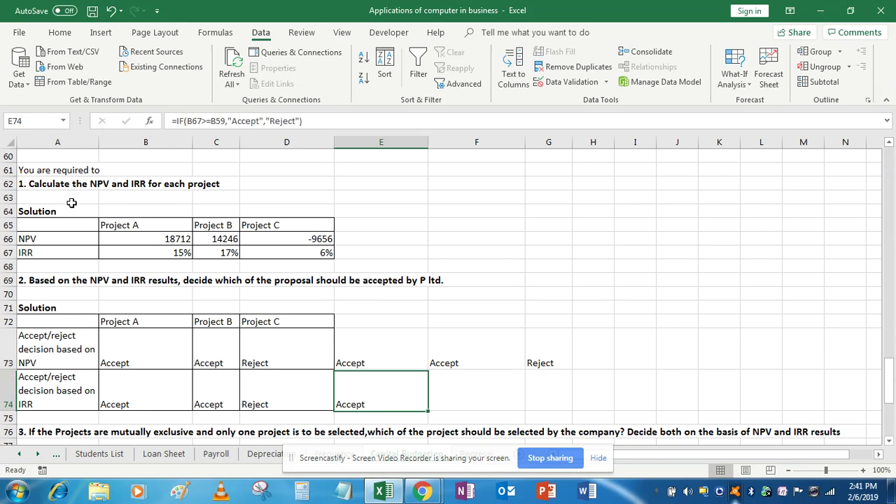
Step: Fill the IRR decision formula from E74 across F74 and G74
key(shift+Right)
key(shift+Right)
key(ctrl+r)
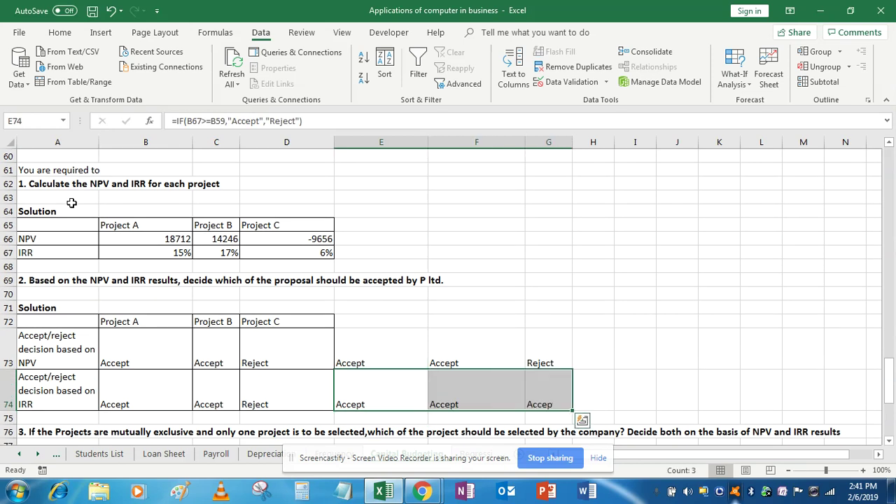
Step: Make the cost of capital reference in the E74 formula absolute as $B$59
key(shift+Left)
key(shift+Left)
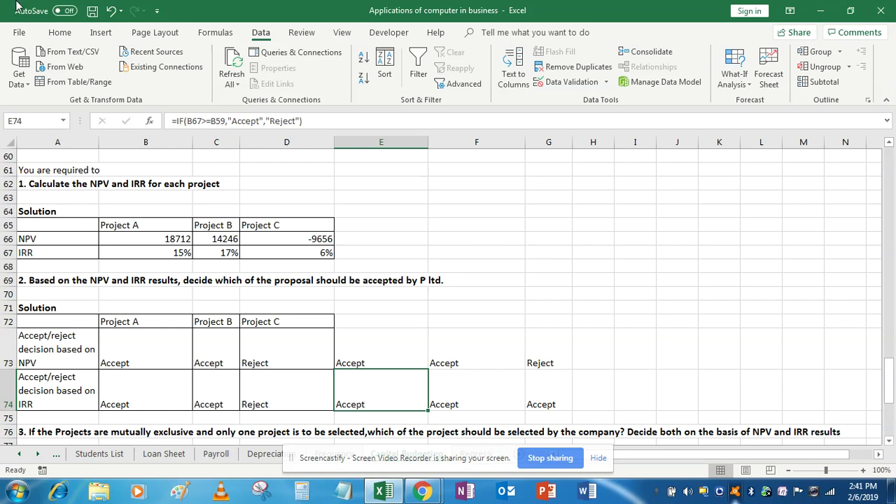
click(223, 121)
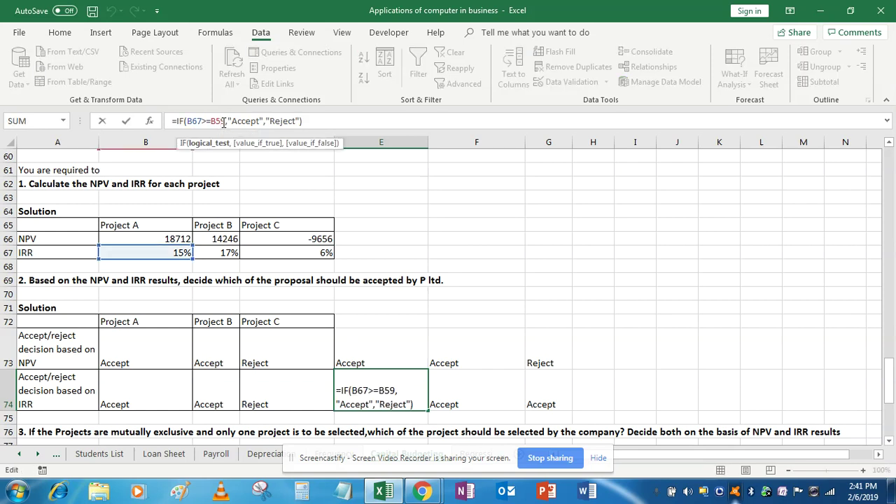
key(F4)
key(Return)
key(Up)
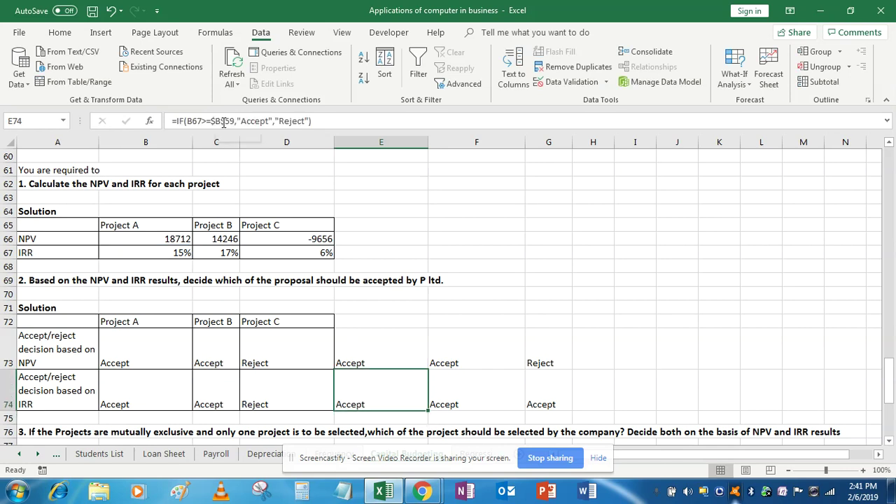
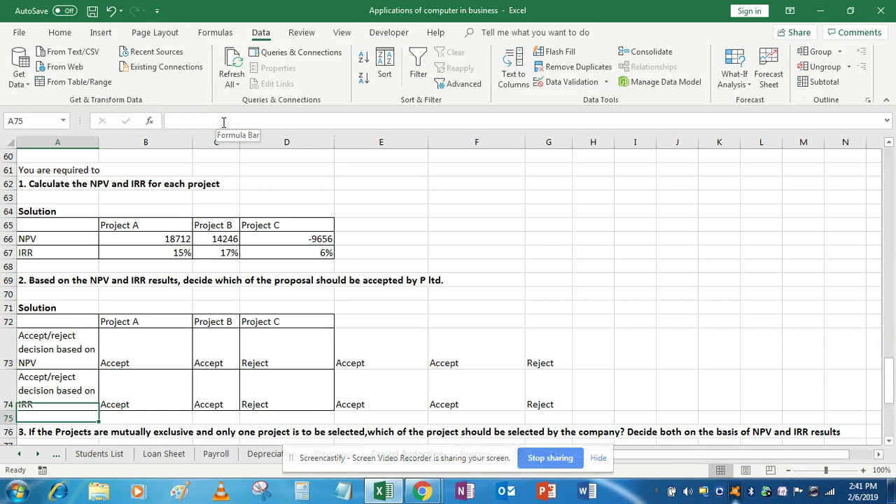
Step: Read requirement 3 in row 76 on choosing between mutually exclusive projects, along with its solution table in A80:B81
key(Up)
key(Up)
key(Up)
key(Up)
key(Up)
key(Up)
key(Up)
key(Up)
key(Up)
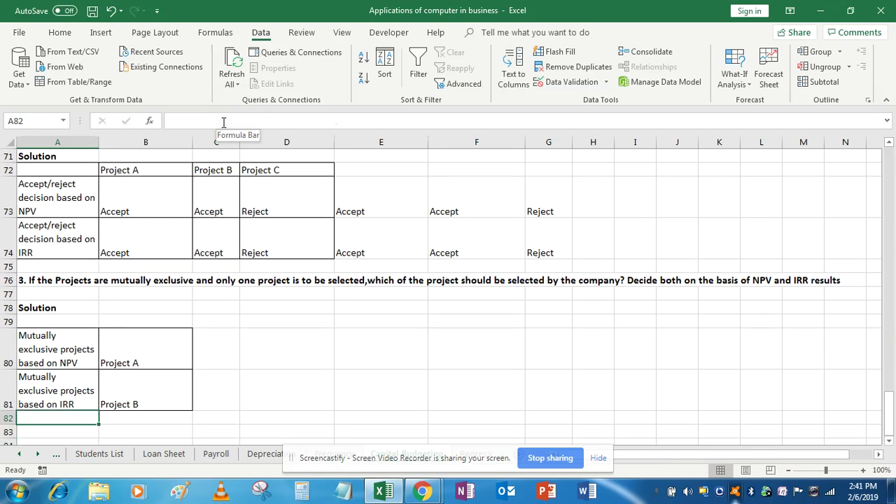
key(Down)
key(Down)
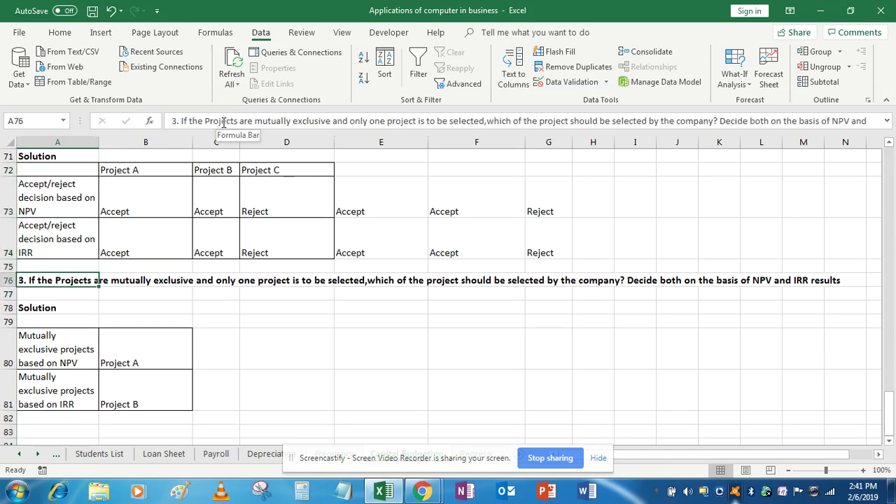
key(Right)
key(Right)
key(Right)
key(Right)
key(Right)
key(Left)
key(Home)
Step: Return to the NPV and IRR results table in rows 65 to 67 and review it for requirement 3
key(Up)
key(Up)
key(Up)
key(Up)
key(Up)
key(Up)
key(Up)
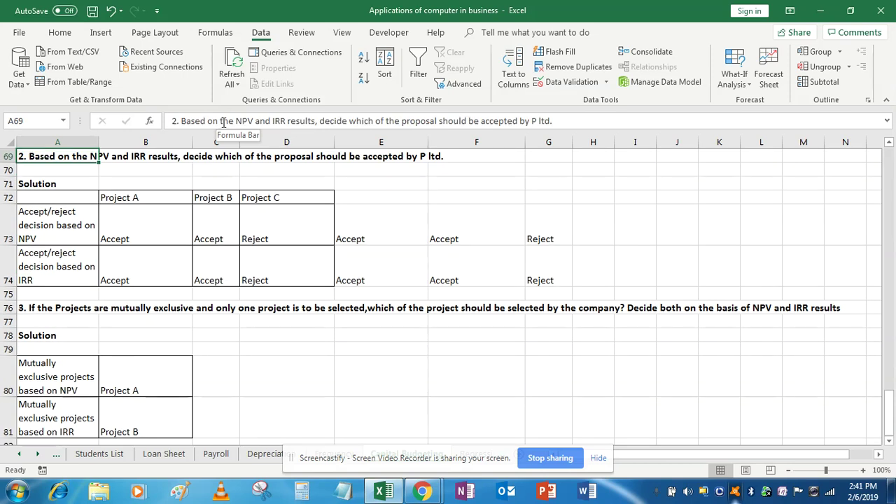
key(Up)
key(Up)
key(Up)
key(Up)
key(Up)
key(Up)
key(Down)
key(Down)
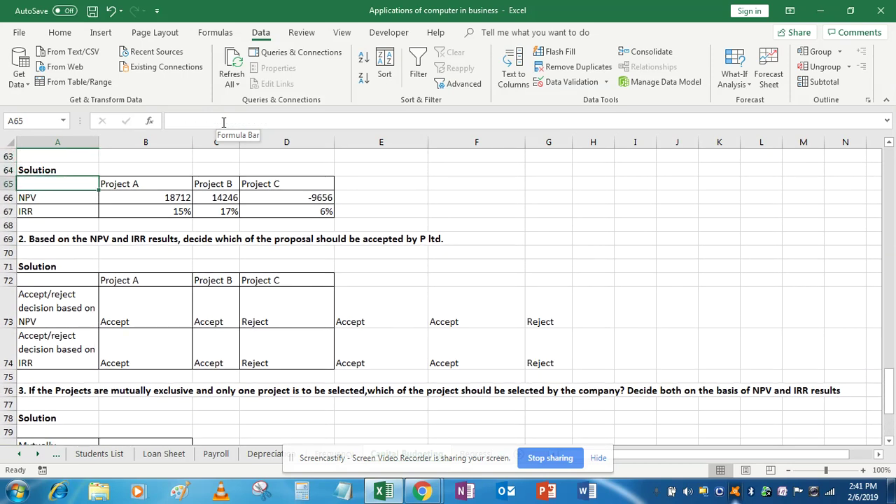
Step: Start an IF formula in E66 testing whether the maximum of the NPVs in B66:D66 is >=0
key(Right)
key(Right)
key(Right)
key(Up)
key(Down)
key(Down)
key(Right)
text(=if)
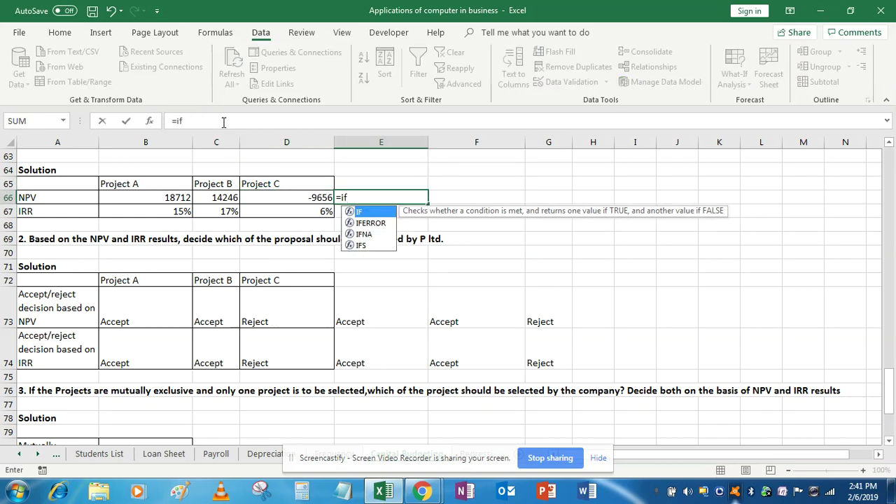
key(Tab)
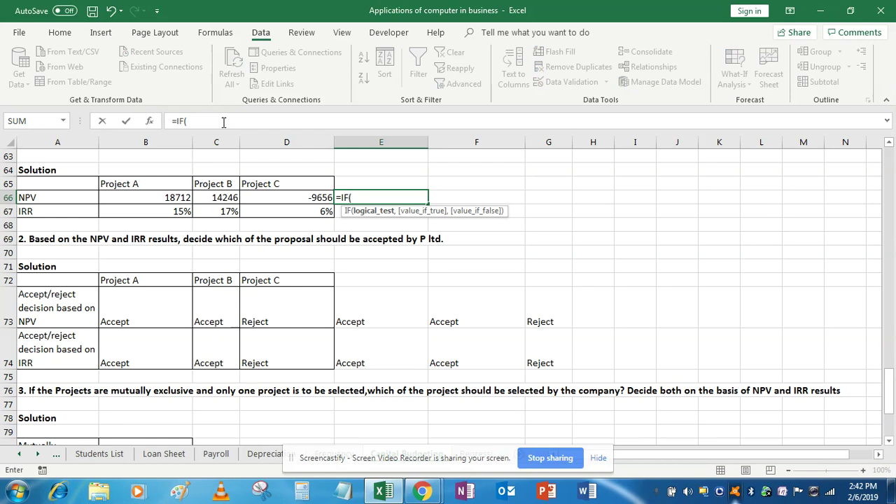
text(max)
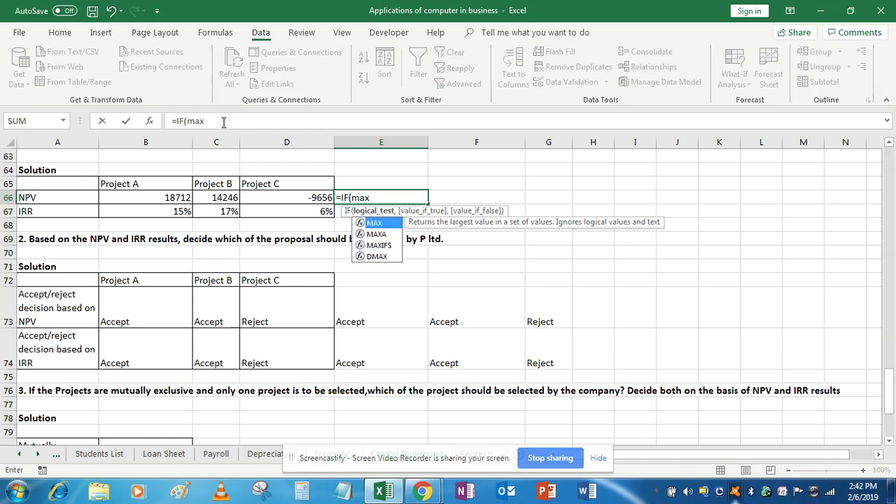
key(Tab)
key(Left)
key(Left)
key(Left)
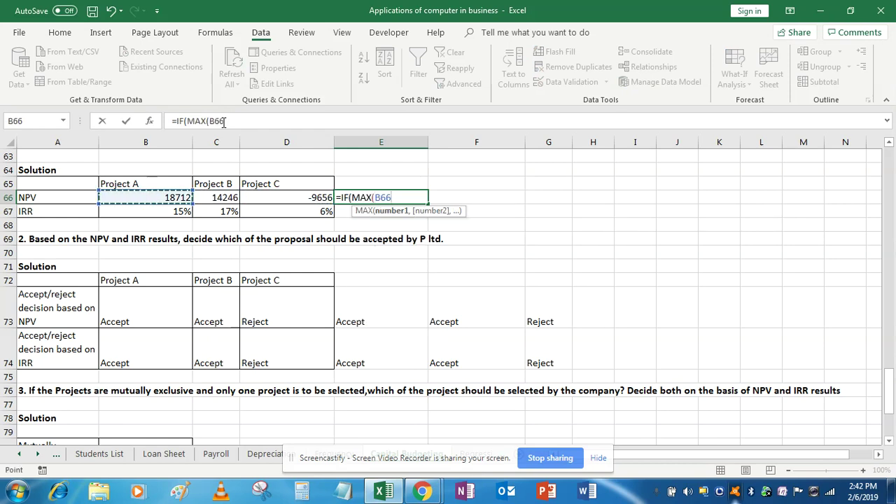
key(shift+Right)
key(shift+Right)
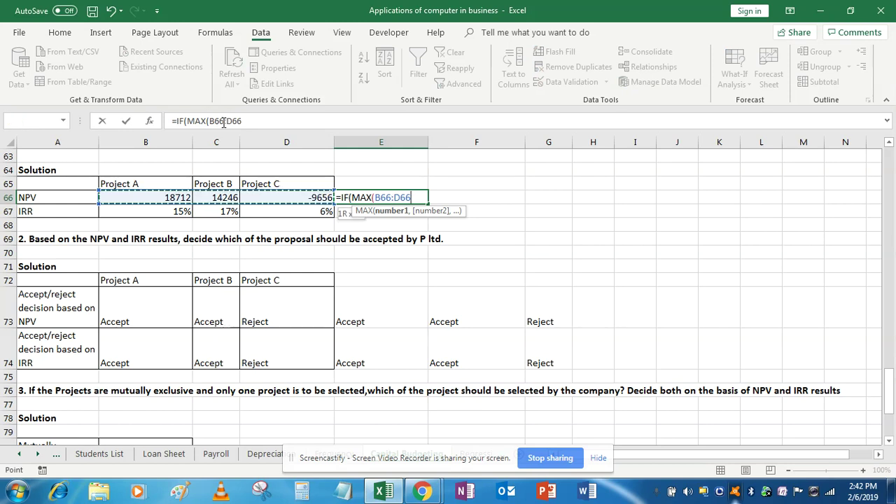
text())
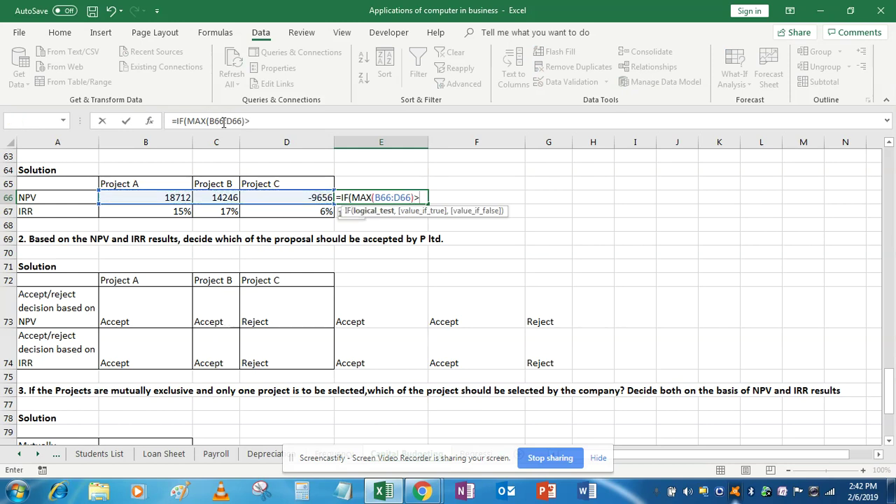
text(>=0,)
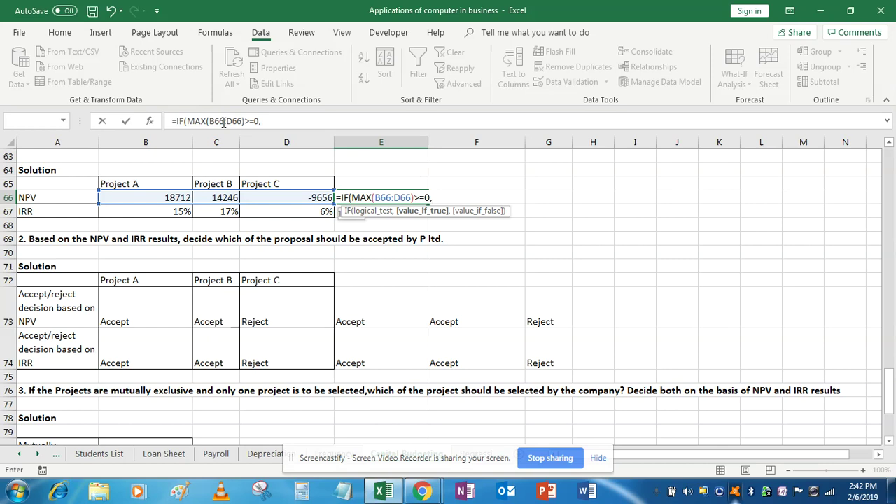
Step: Change the E66 test to MAX(B66:D66)<0 and give "Reject All" as the true result
click(426, 198)
key(BackSpace)
key(BackSpace)
text(<0,)
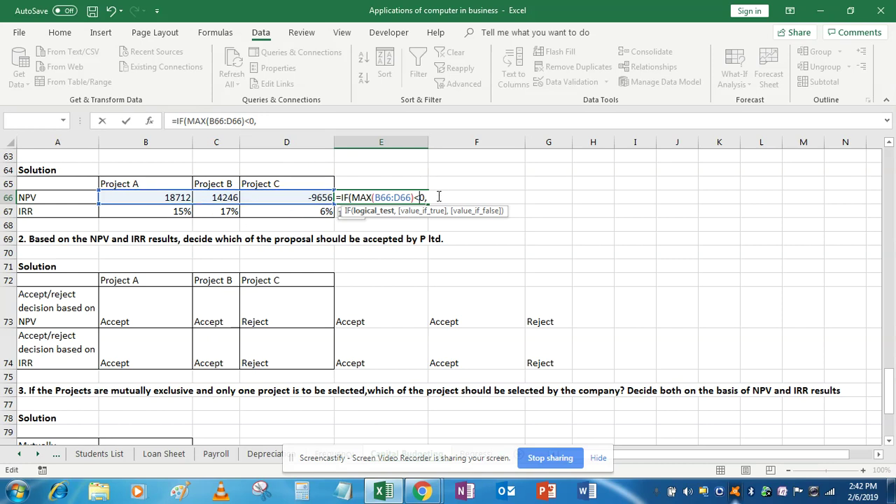
text("R)
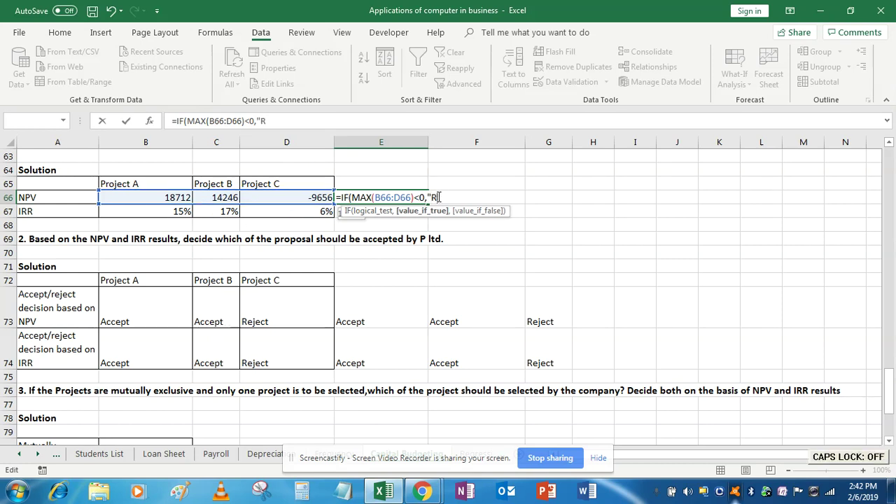
text(eject A)
key(Caps_Lock)
text(ll",)
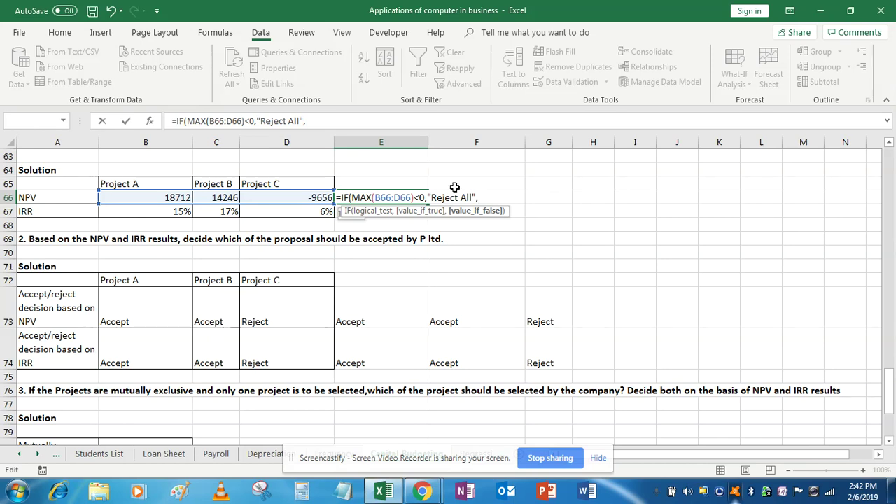
Step: Nest an IF as the false result that returns "Project A" when B66 equals MAX(B66:D66)
text(IF()
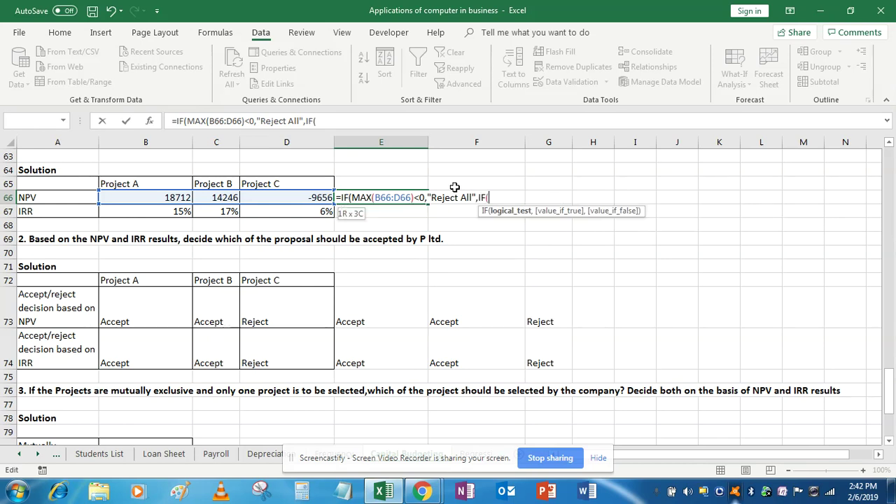
click(168, 197)
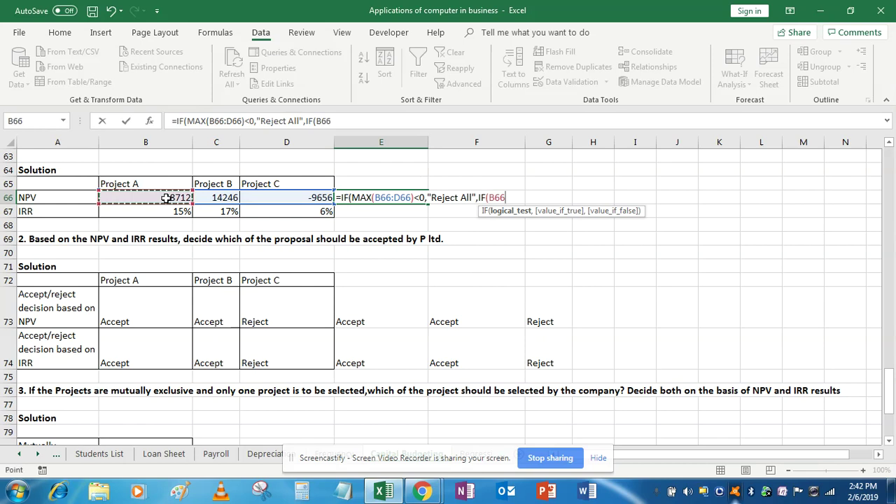
text(=)
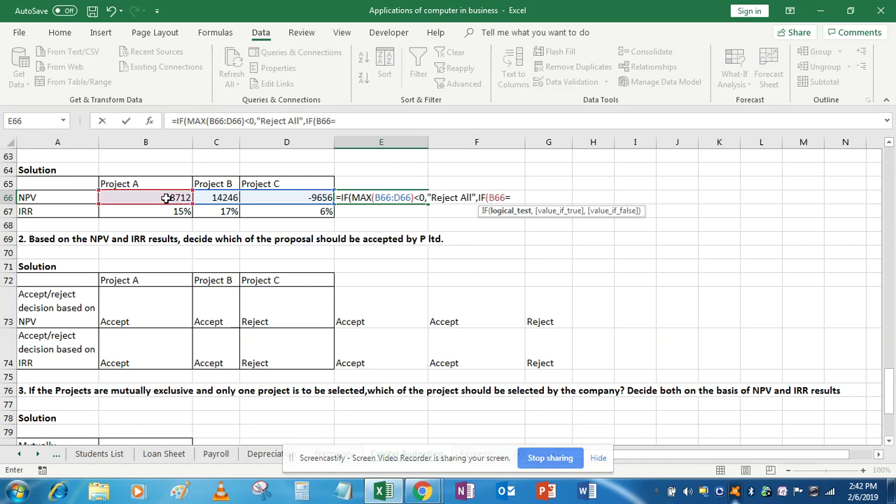
text(max)
key(Tab)
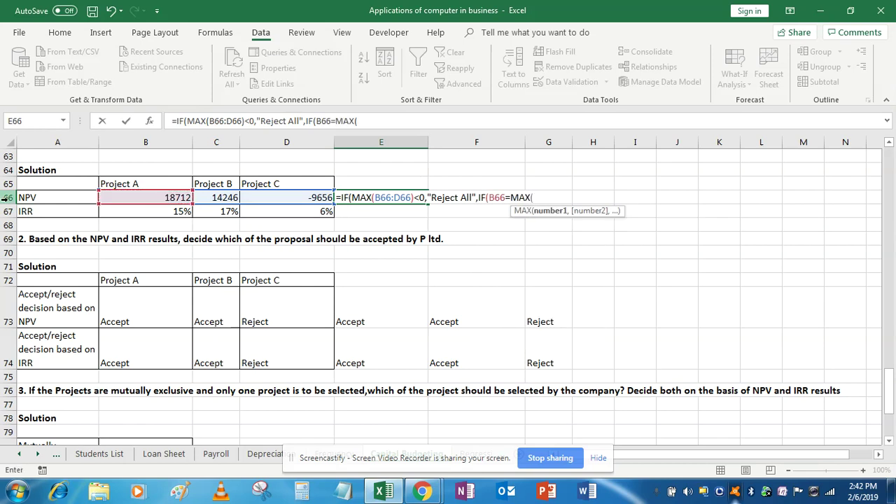
drag(150, 197, 271, 198)
text(),)
text("P)
text(roject)
text( A)
key(Caps_Lock)
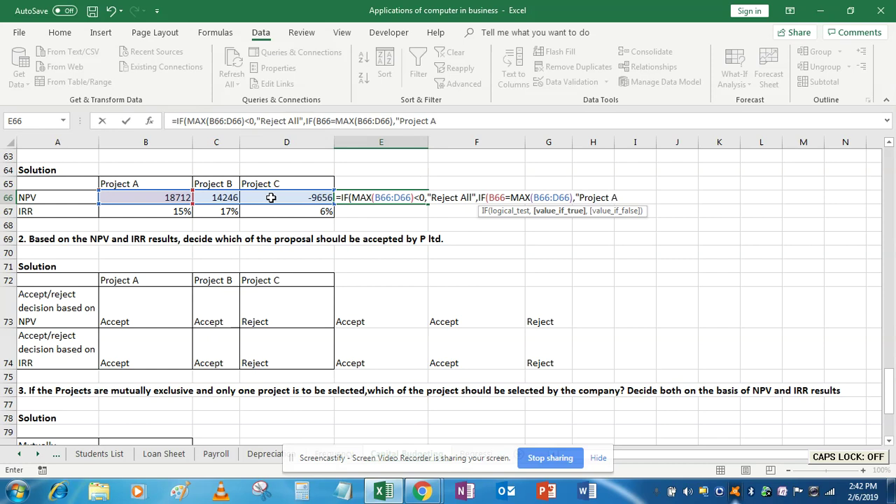
text(,)
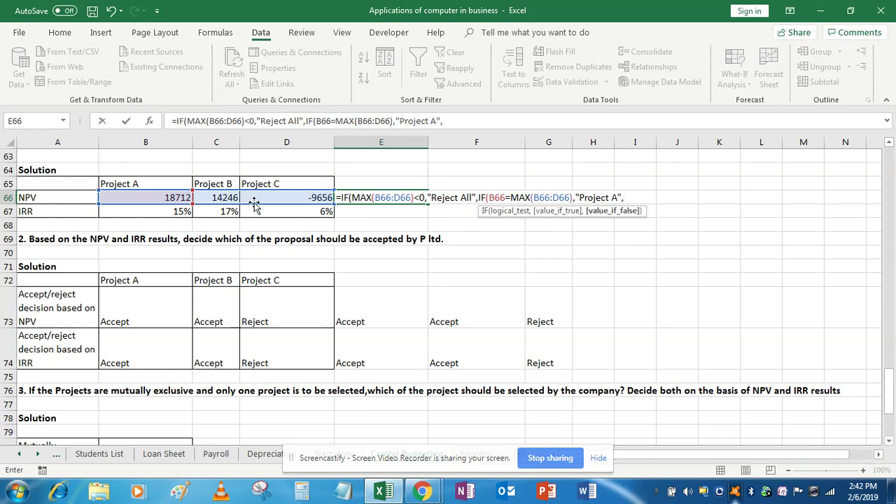
Step: Nest a further IF that returns "Project B" when C66 equals MAX(B66:D66)
text(IF()
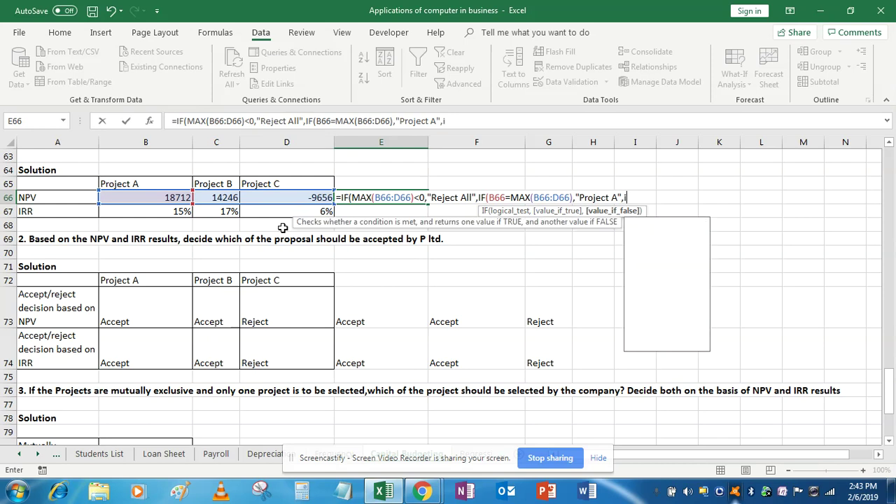
key(Left)
key(Left)
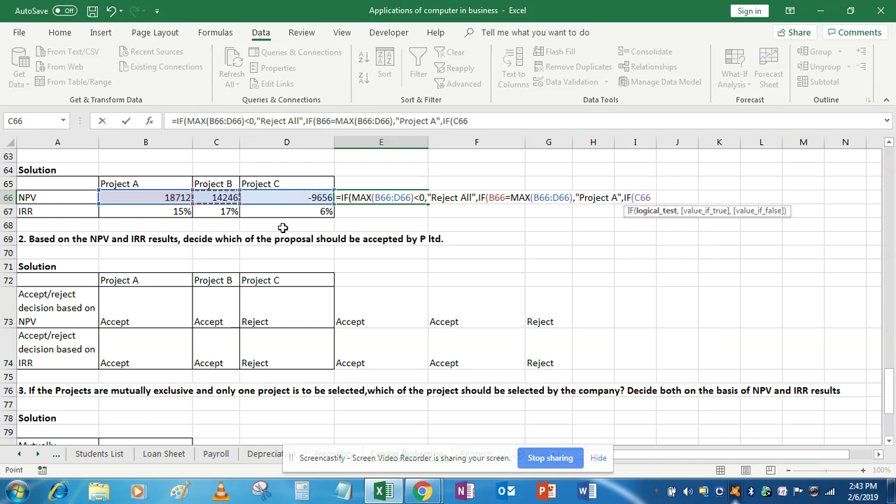
text(=MAX()
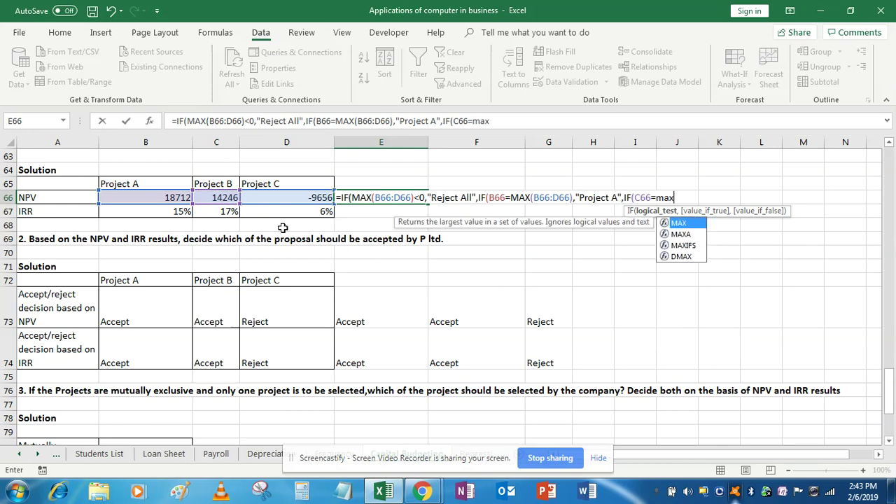
key(Left)
key(Left)
key(Left)
key(shift+Right)
key(shift+Right)
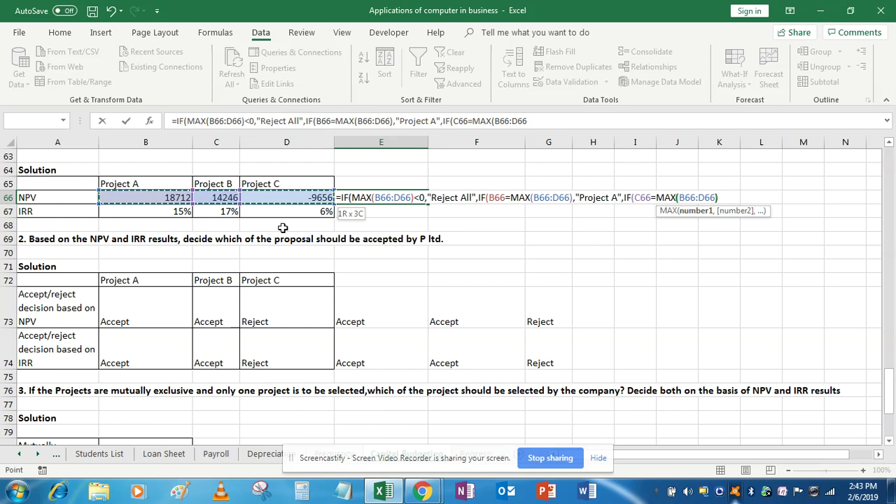
text(),")
key(Caps_Lock)
text(Pr)
key(Caps_Lock)
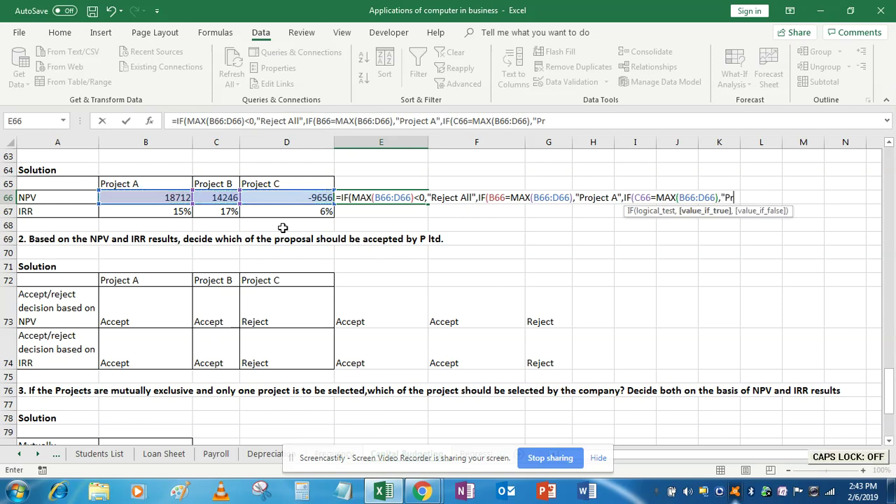
text(oject)
key(Caps_Lock)
text(B",)
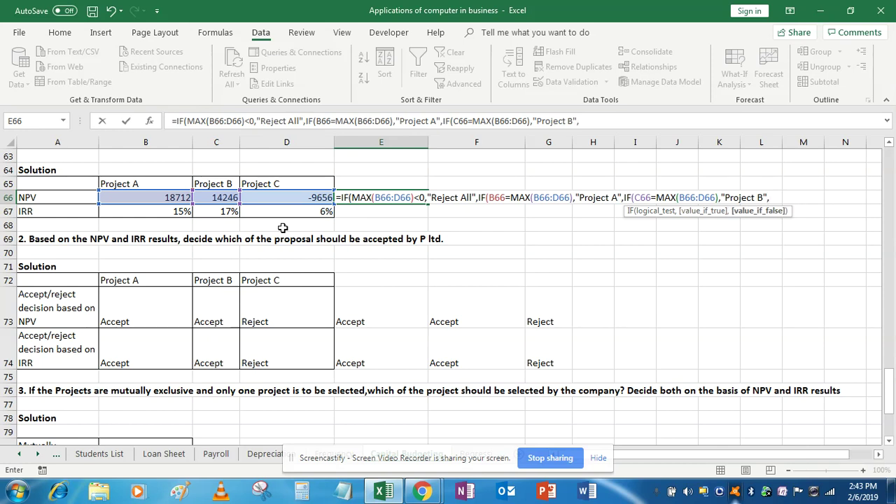
Step: Give "Project C" as the final false result, close all nested parentheses and enter the E66 formula
key(Caps_Lock)
text("P)
key(Caps_Lock)
text(roject C")
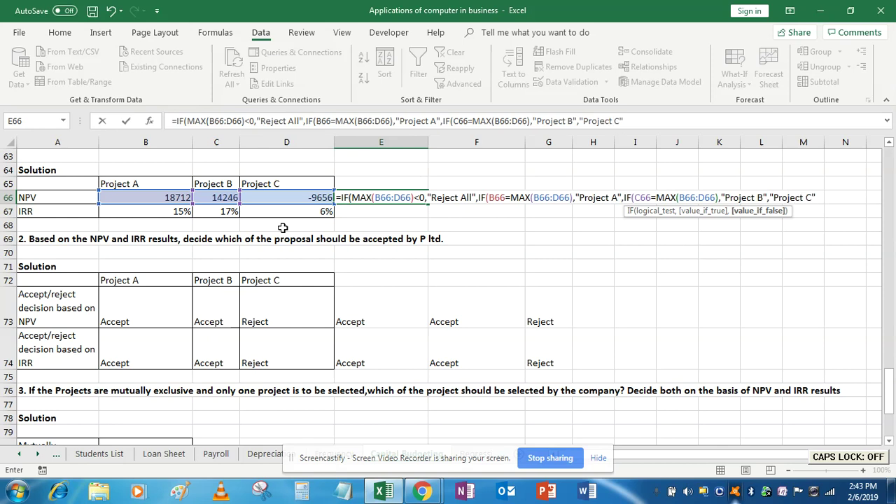
text())
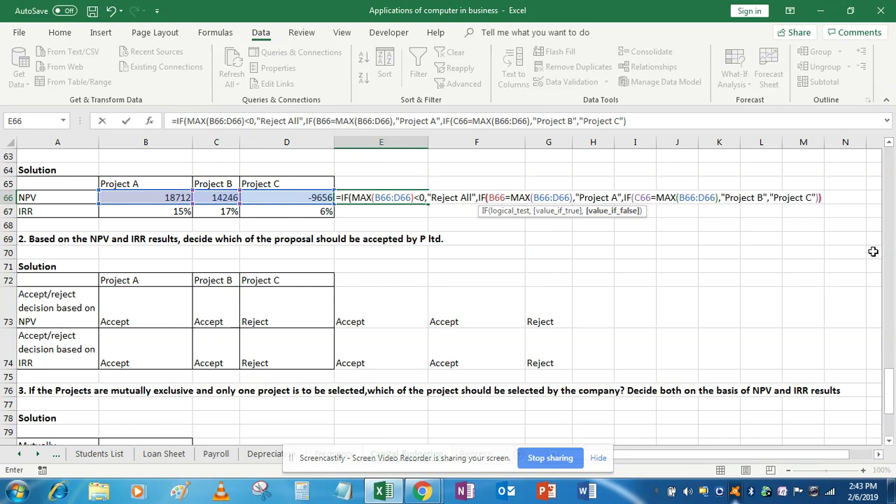
key(Return)
Step: Compare the three project NPVs in B66:D66 with the project chosen by the E66 formula
key(Up)
key(Left)
key(Left)
key(Left)
key(Right)
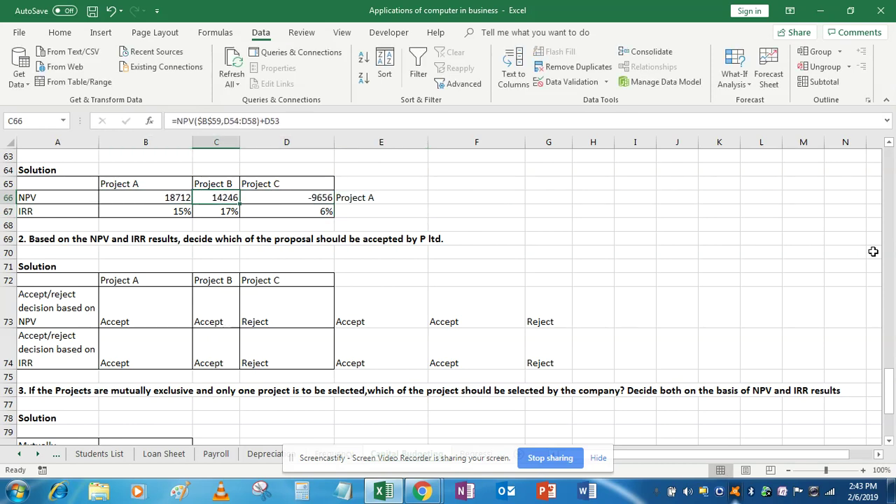
key(Right)
key(Right)
key(Left)
key(Left)
key(Left)
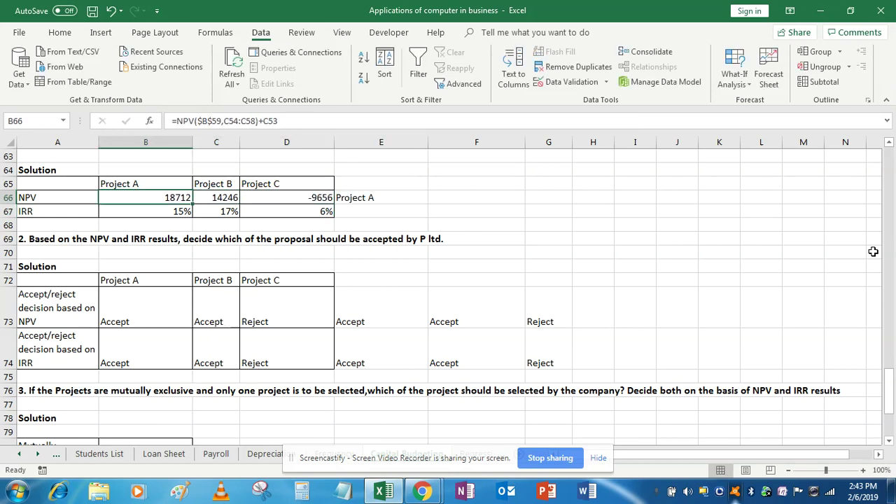
key(Right)
key(Right)
key(Right)
key(Left)
key(Left)
key(Left)
key(Right)
key(Right)
key(Right)
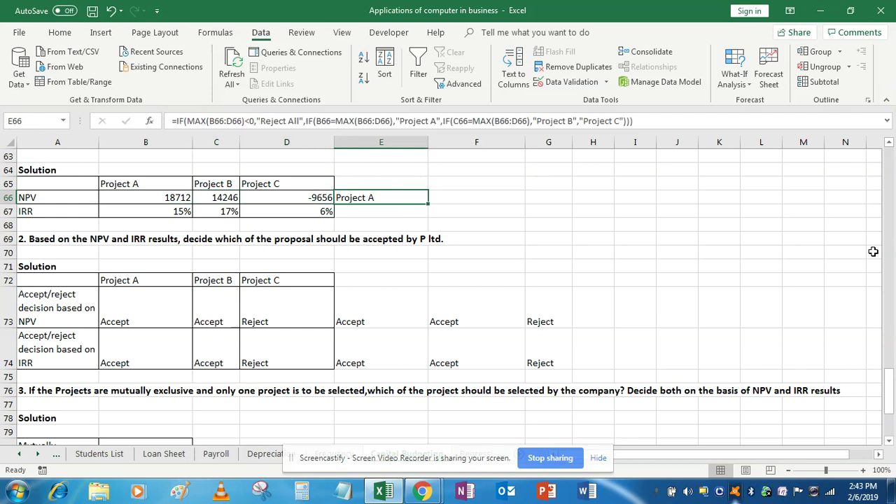
Step: Examine the IRR of each of the three projects in B67:D67
key(Down)
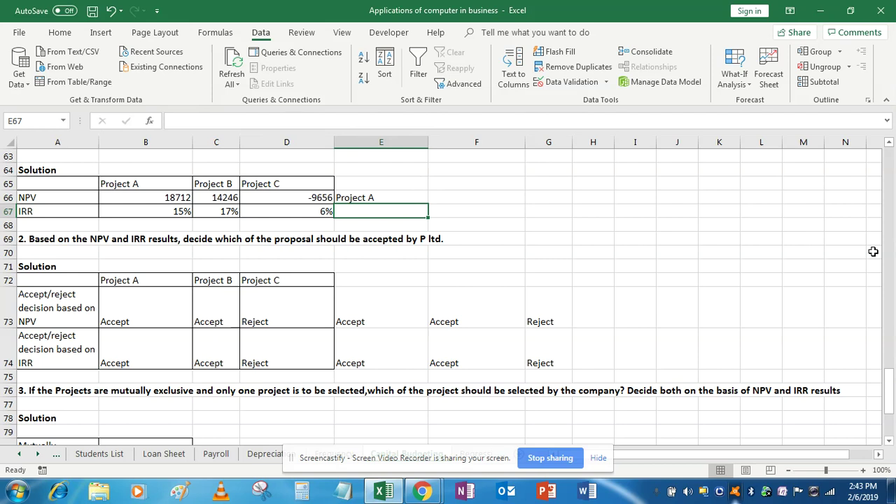
key(Left)
key(Left)
key(Left)
key(Right)
key(Right)
key(Right)
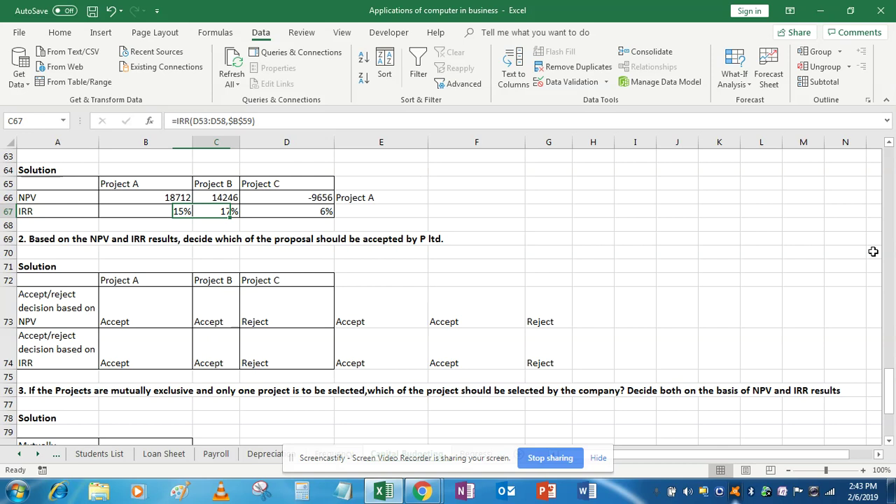
key(Left)
key(Left)
key(Left)
Step: Check the cost of capital in B59 as the minimum required rate for judging the project IRRs
key(Up)
key(Up)
key(Up)
key(Up)
key(Up)
key(Up)
key(Up)
key(Up)
key(Up)
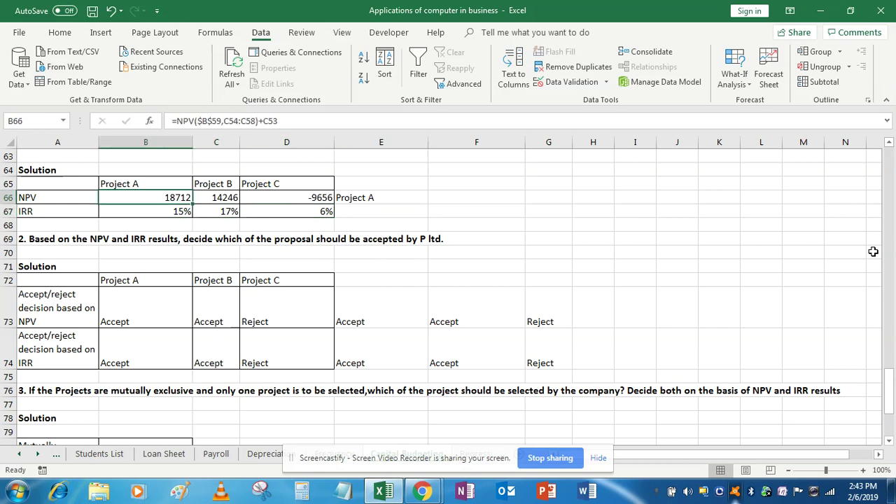
key(Up)
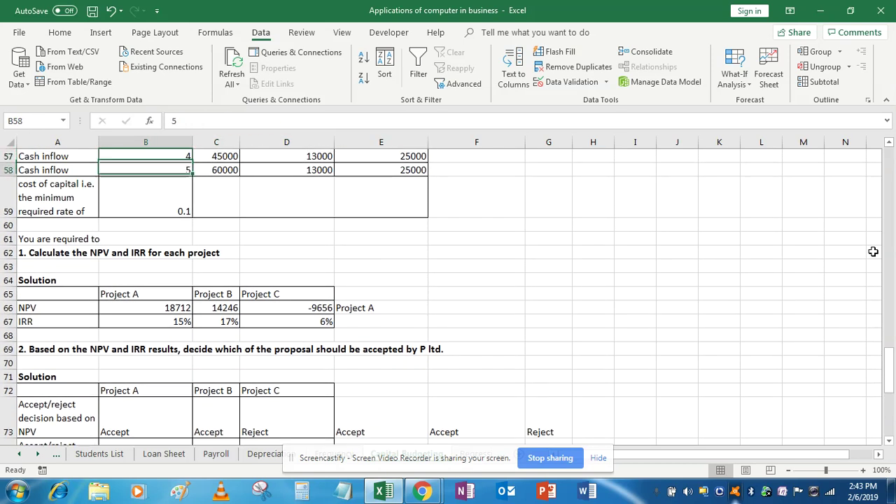
key(Down)
key(Down)
key(Down)
key(Down)
key(Down)
key(Down)
key(Down)
key(Down)
key(Down)
key(Down)
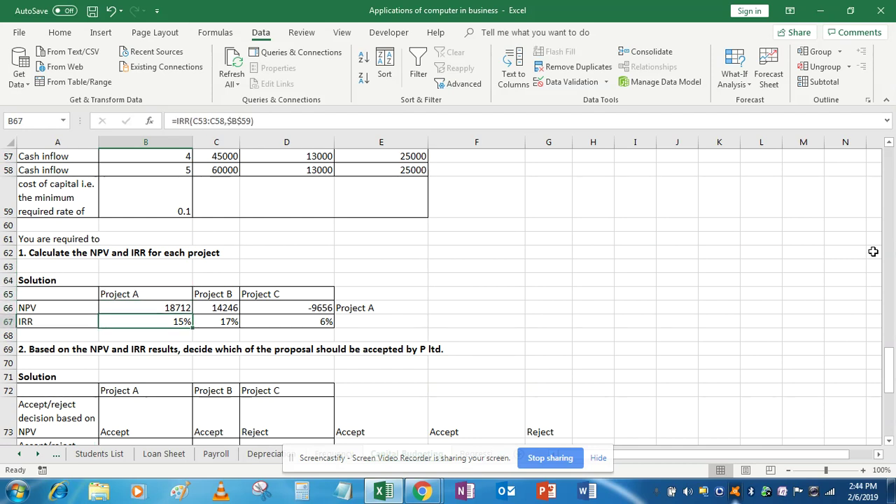
Step: Compare the project IRRs in B67:D67 with one another to find the highest
key(Right)
key(Right)
key(Left)
key(Left)
key(Left)
key(Right)
key(Right)
key(Right)
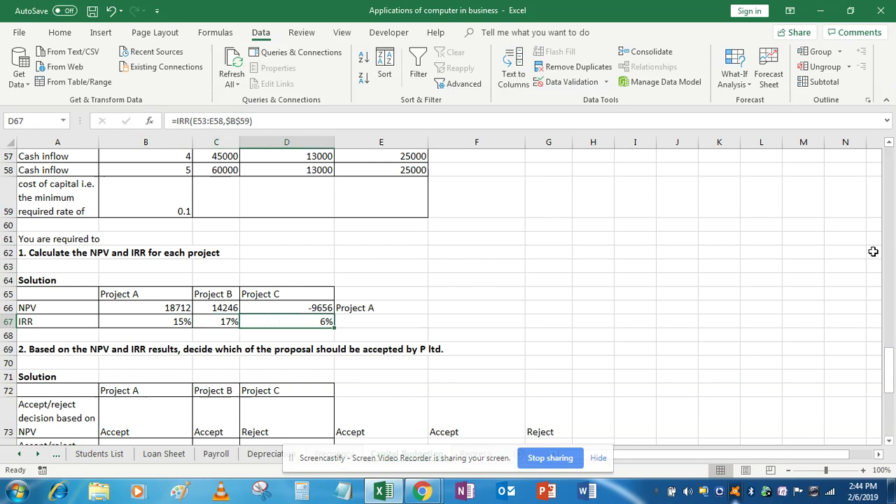
Step: Start an IF formula in E67, beside the IRR row
key(Right)
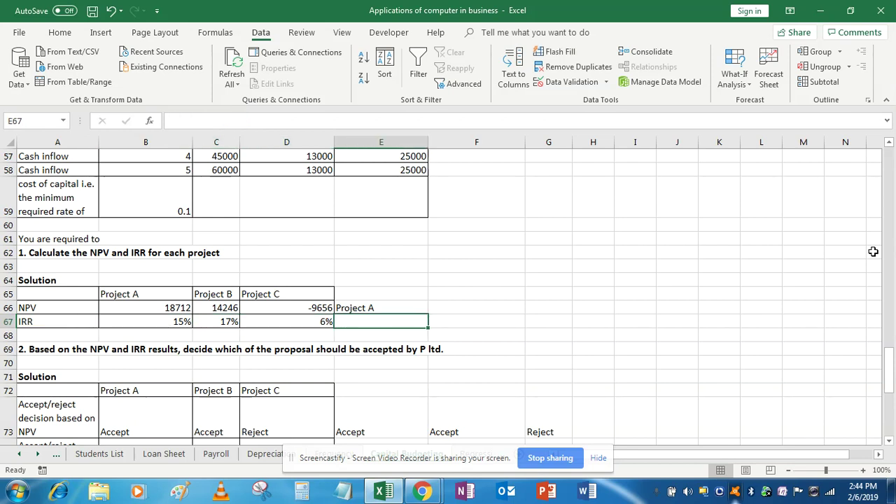
text(=IF()
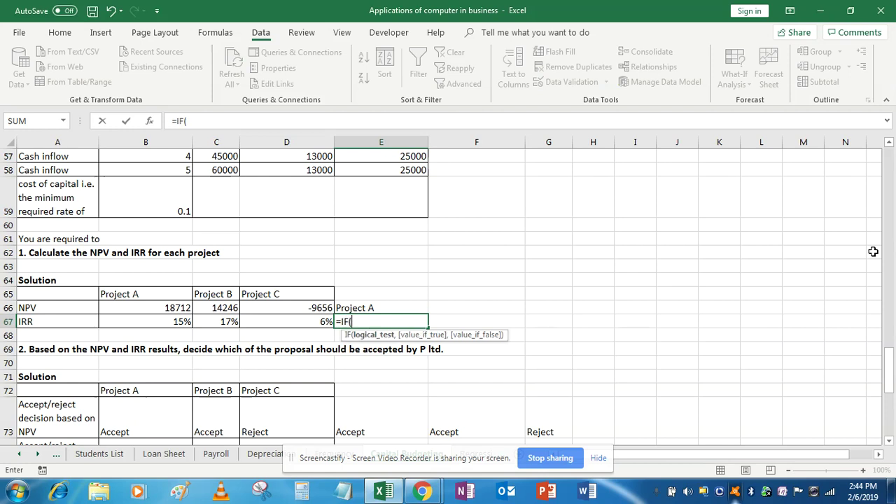
text(max)
key(Return)
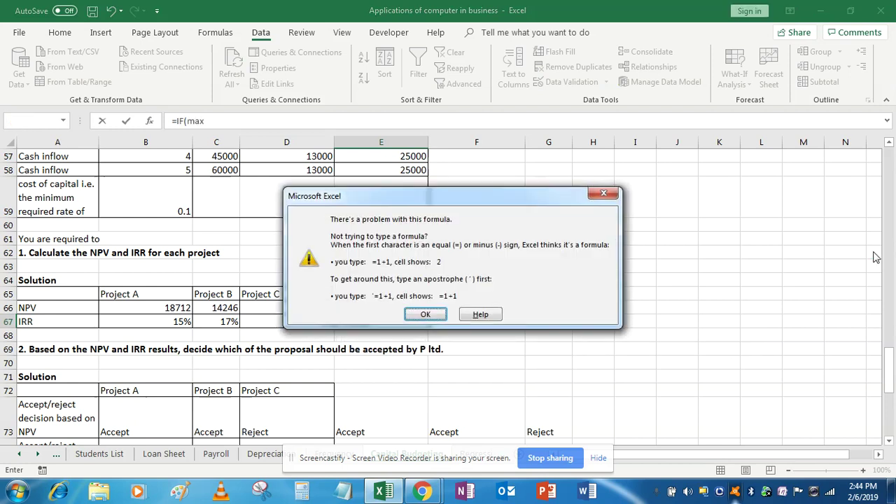
key(Return)
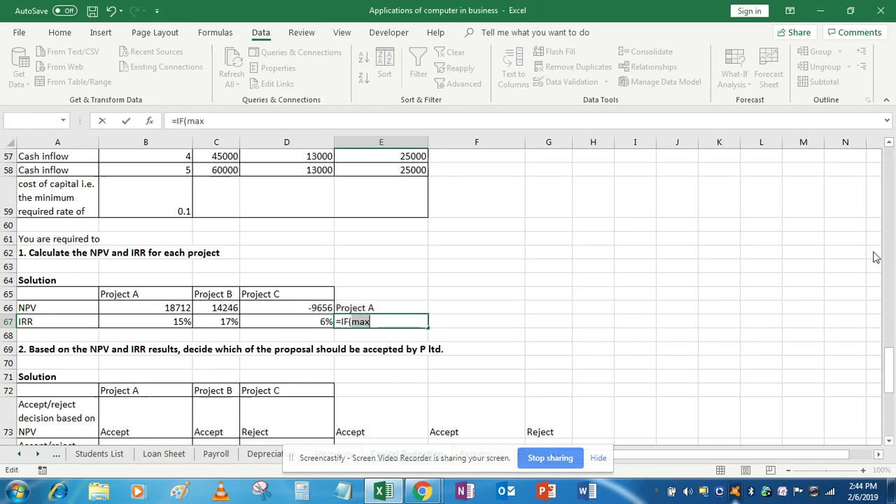
key(Return)
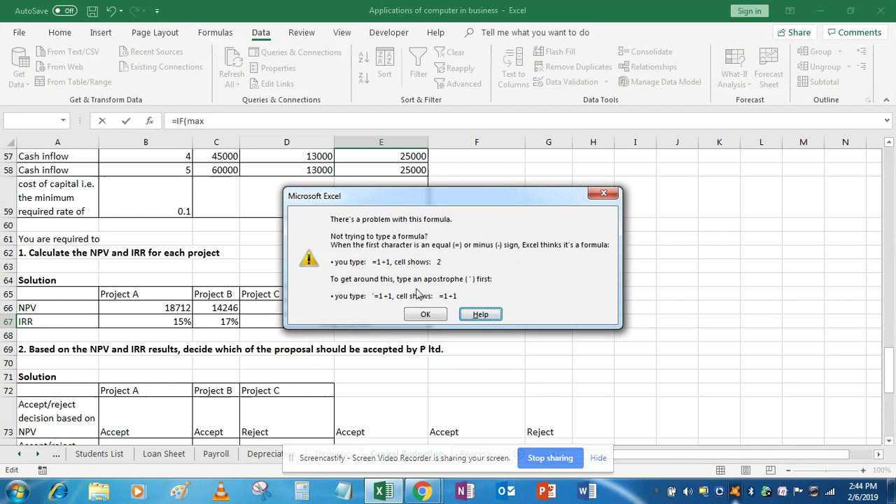
click(426, 315)
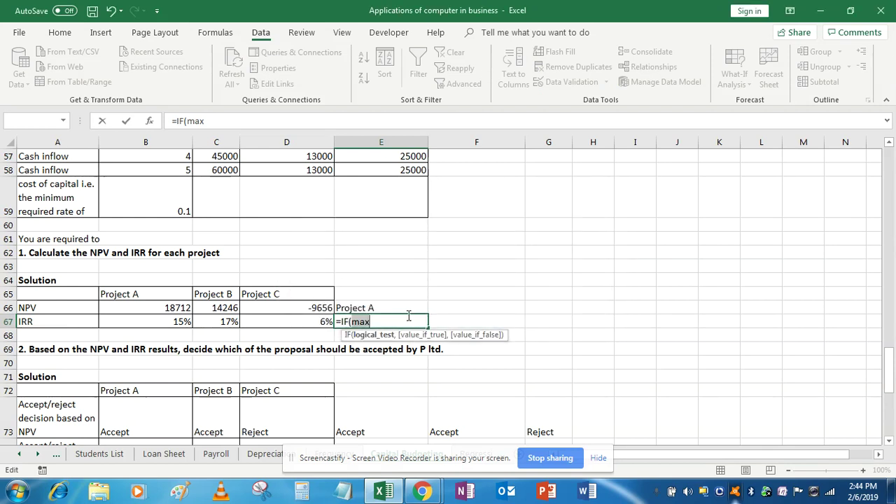
Step: Set the IF's test to MAX(B67:D67)<B59 and give "Reject All" as the true result
text(max)
key(Tab)
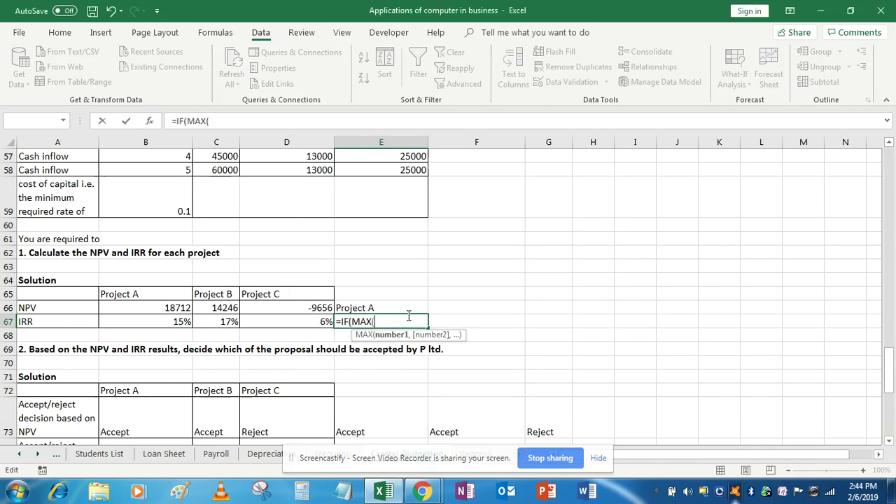
click(165, 319)
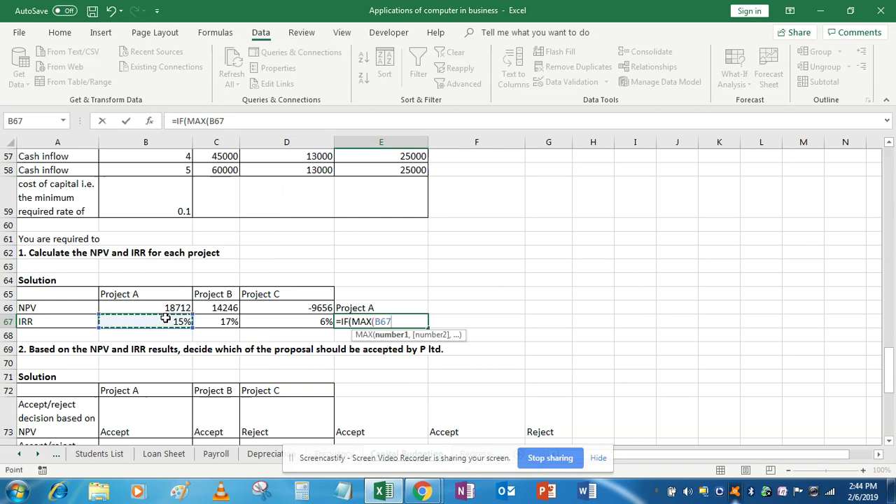
key(shift+Right)
key(shift+Right)
text())
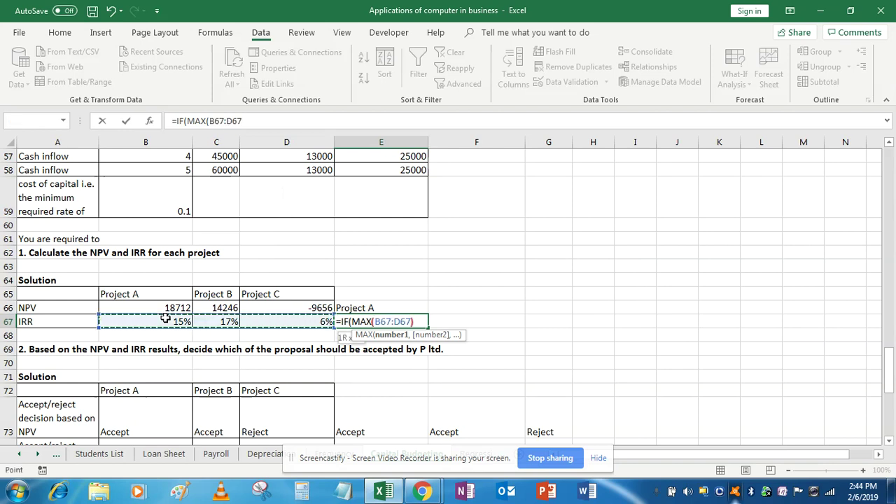
text(<)
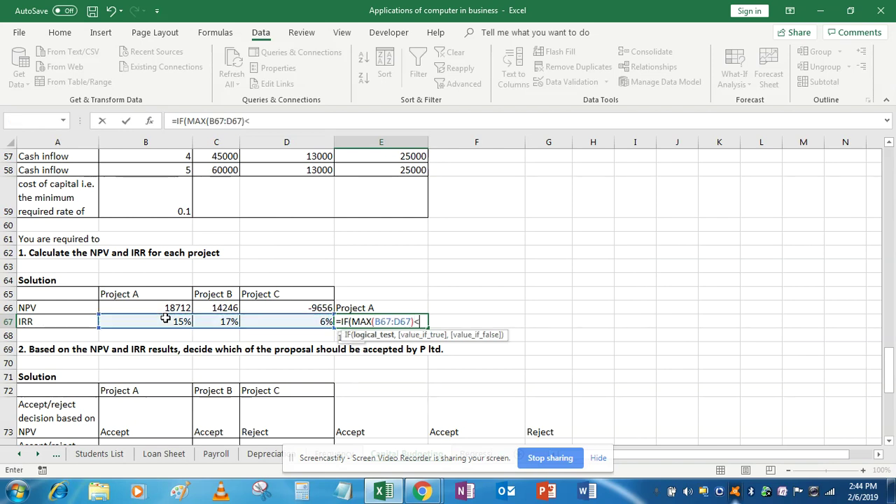
click(164, 210)
text(,"Re)
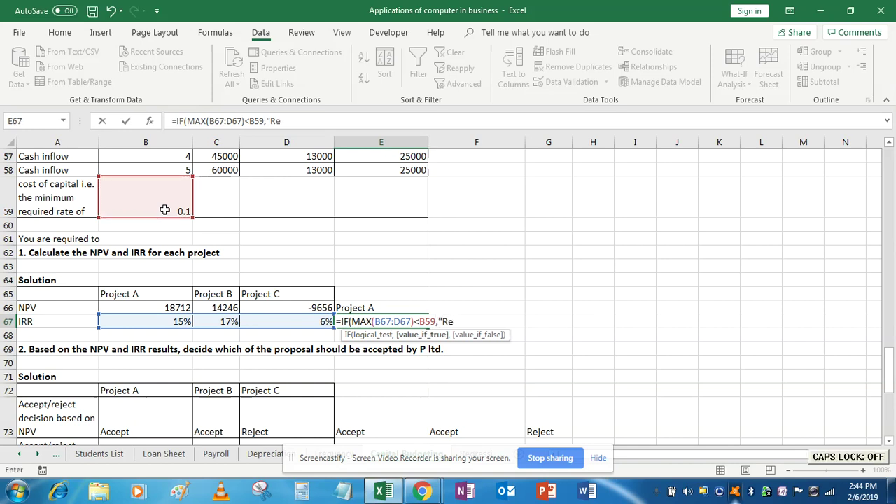
text(ject All",)
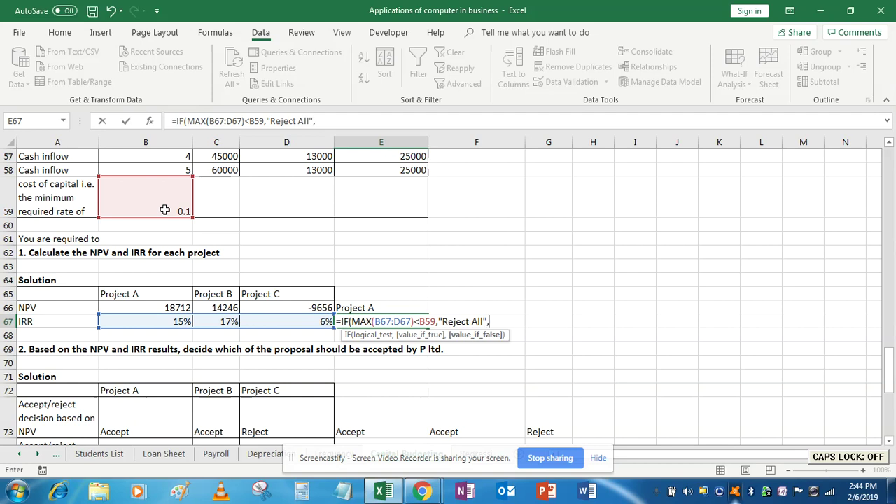
Step: Nest an IF as the false result that returns "Project A" when B67 equals MAX(B67:D67)
text(IF()
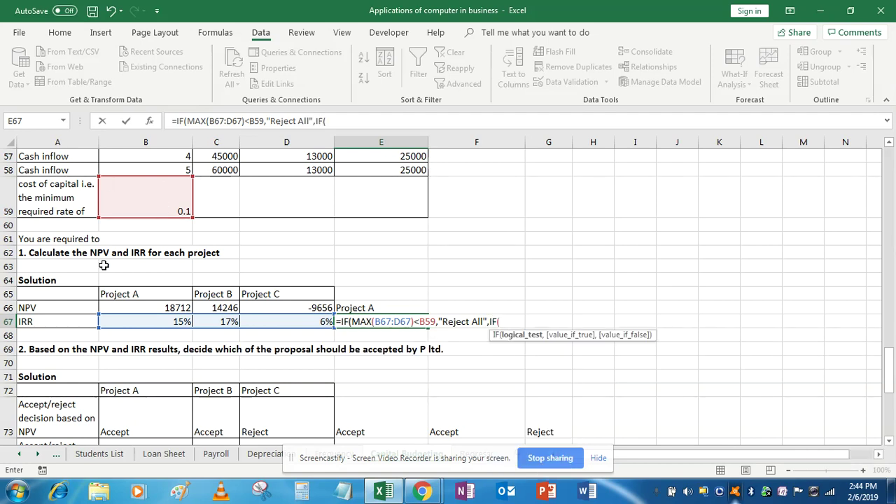
click(165, 320)
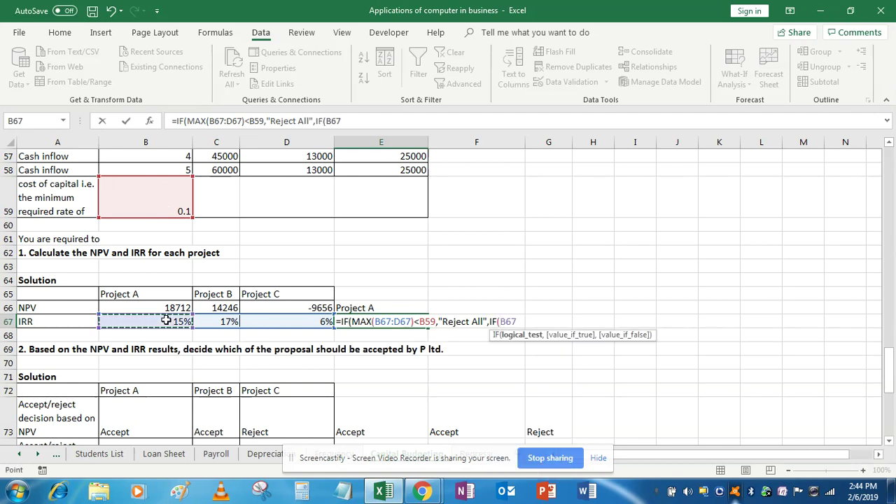
text(=max)
key(Tab)
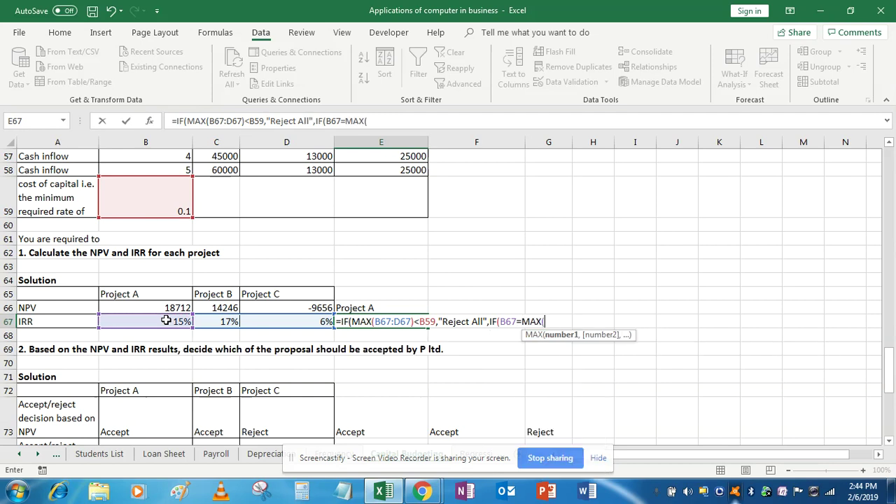
drag(143, 324, 322, 322)
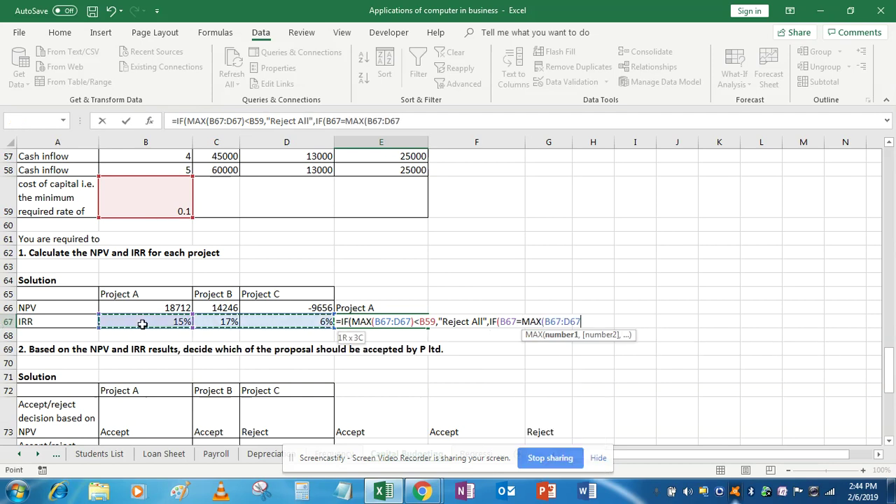
text(),)
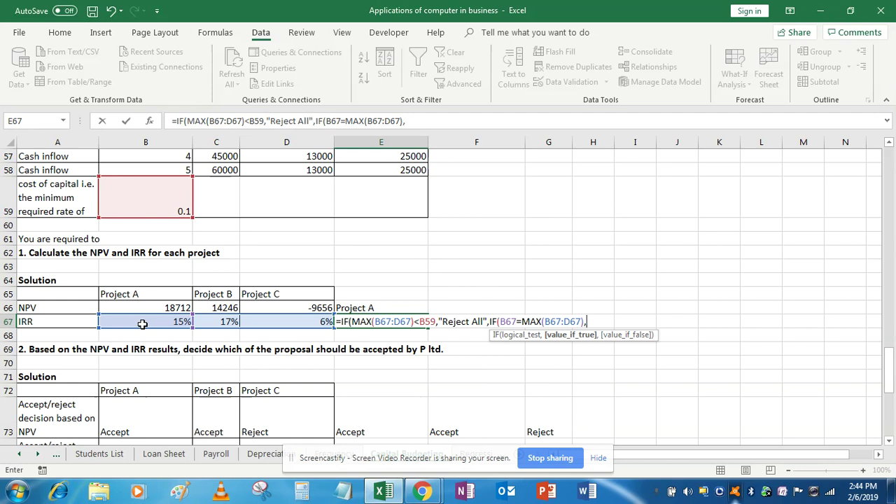
key(Caps_Lock)
text("Project A",IF()
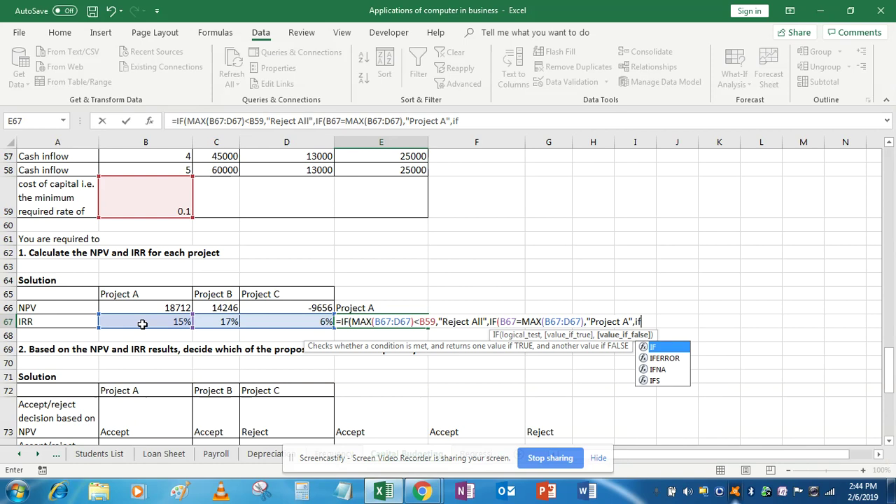
Step: Nest a further IF that returns "Project B" when C67 equals MAX(B67:D67)
click(231, 322)
text(=ma)
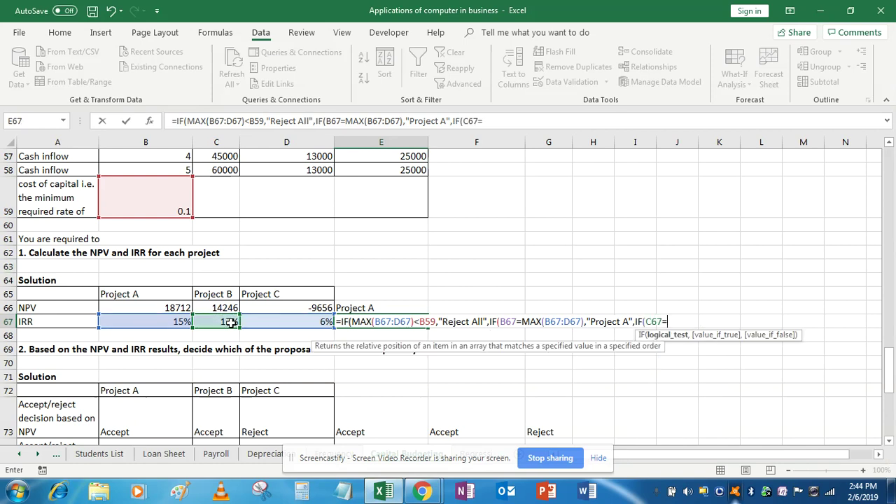
text(x)
key(Tab)
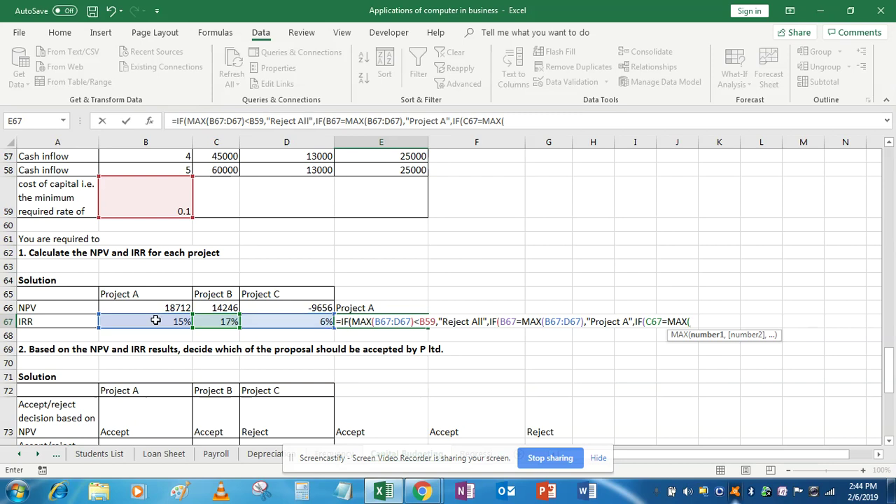
drag(155, 321, 287, 322)
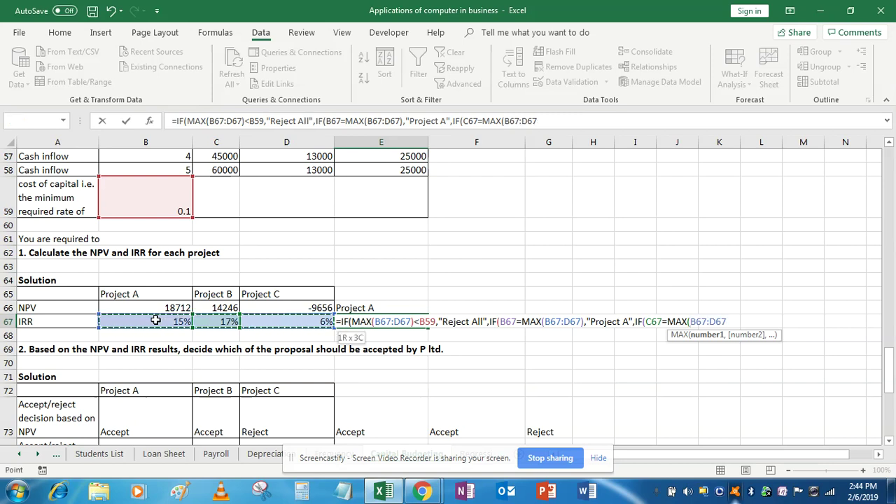
text(),)
text("Pr)
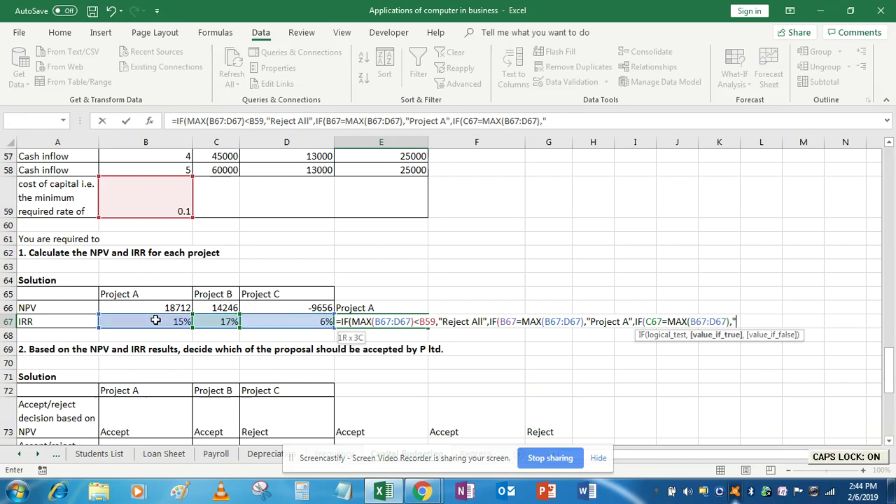
text(oject B)
key(Caps_Lock)
text(",)
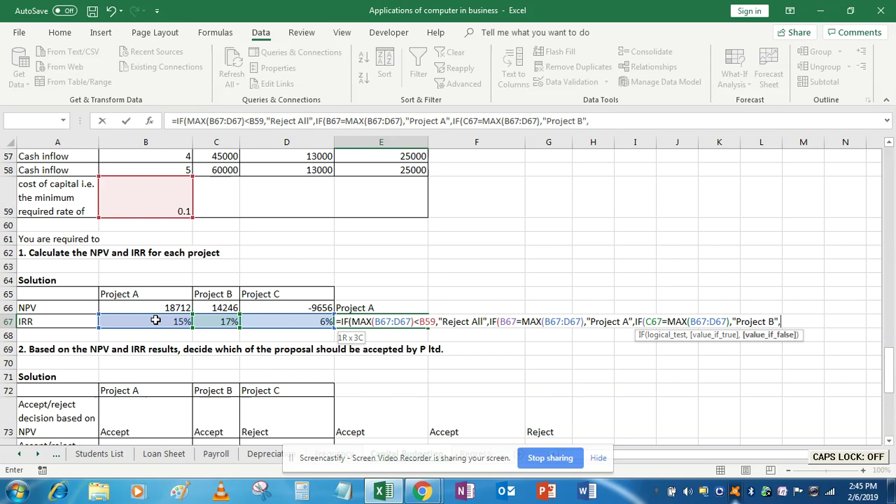
Step: Give "Project C" as the final false result, close all nested parentheses and enter the E67 formula
text("Project C)
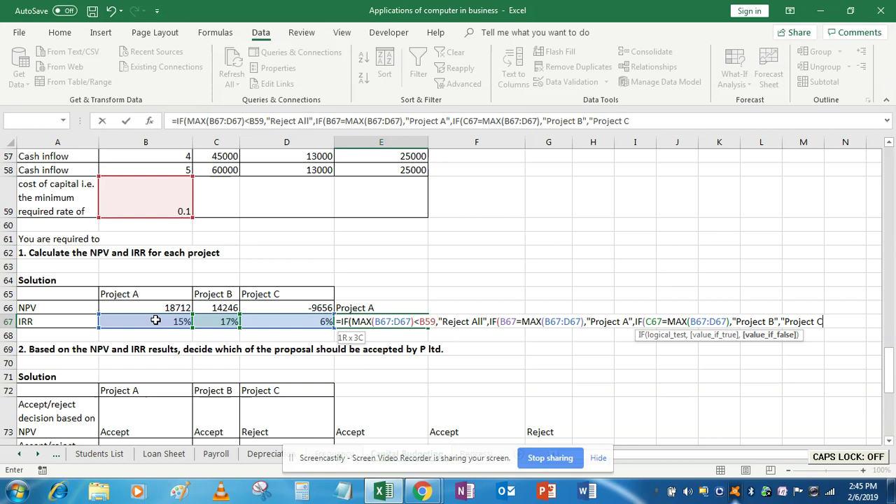
text("))))
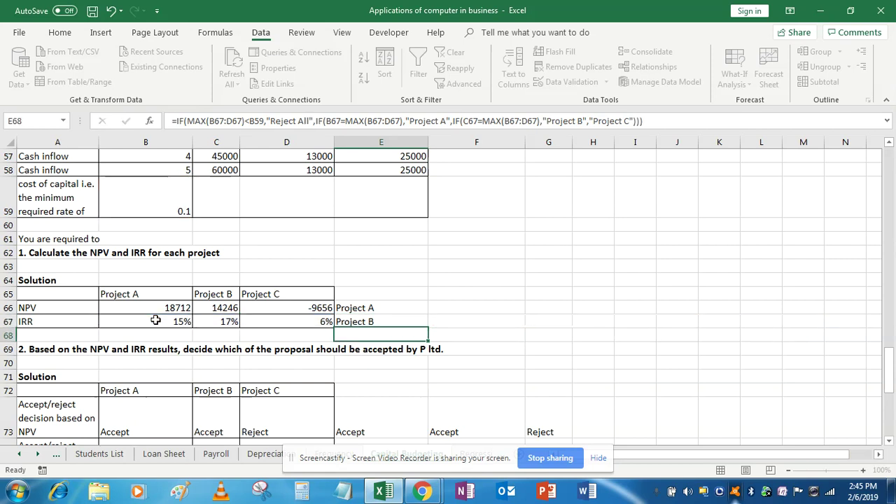
key(Return)
Step: Compare the project IRRs in B67:D67 and NPVs in row 66 with the projects chosen in E67 and E66
key(Up)
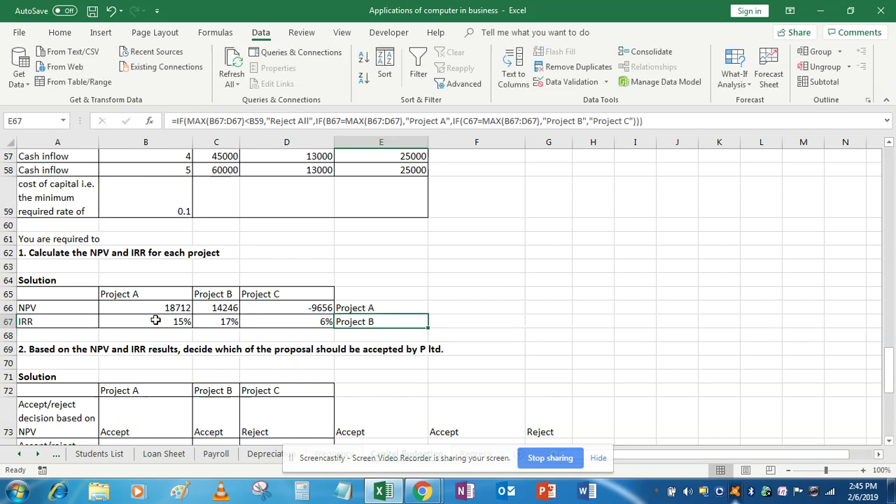
key(Left)
key(Left)
key(Left)
key(Left)
key(Right)
key(Right)
key(Right)
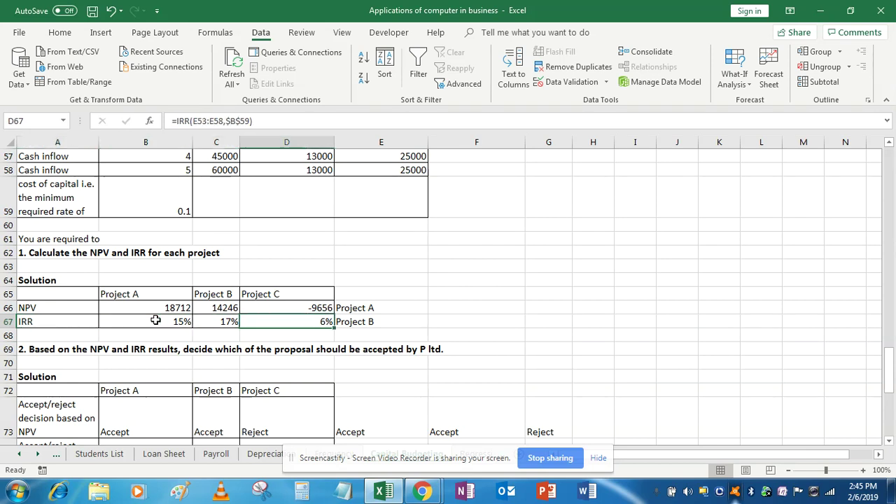
key(Left)
key(Left)
key(Left)
key(Right)
key(Right)
key(Right)
key(Up)
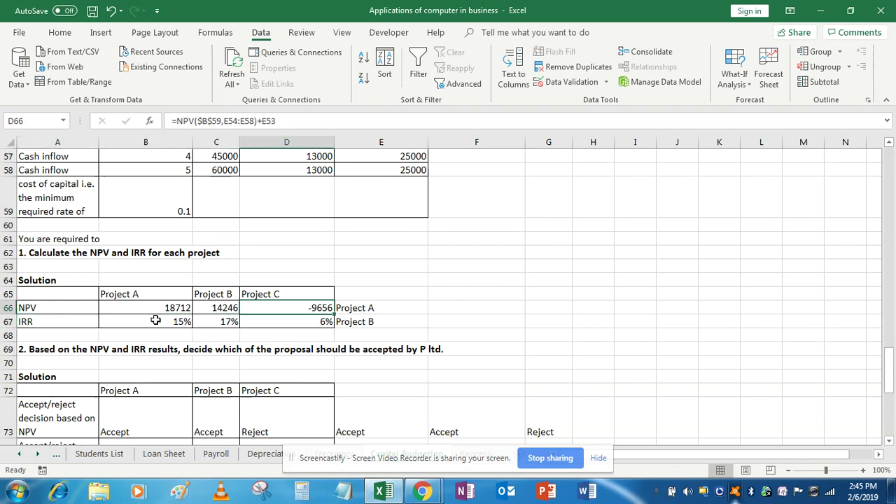
key(Right)
key(Left)
key(Left)
key(Left)
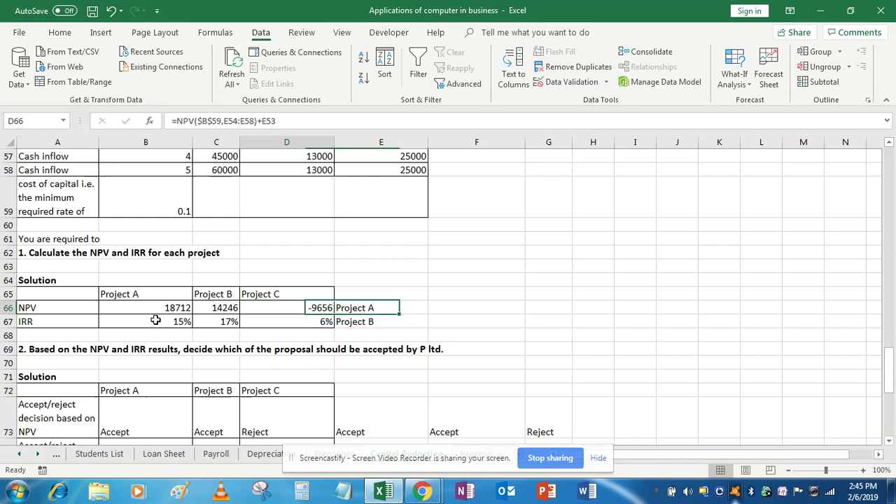
Step: Check the question 3 solution table in A80:B81 for the mutually exclusive projects selected by NPV and IRR
key(Down)
key(Down)
key(Down)
key(Down)
key(Down)
key(Down)
key(Down)
key(Down)
key(Down)
key(Down)
key(Down)
key(Down)
key(Down)
key(Down)
key(Down)
key(Down)
key(Down)
key(Down)
key(Down)
key(Down)
key(Down)
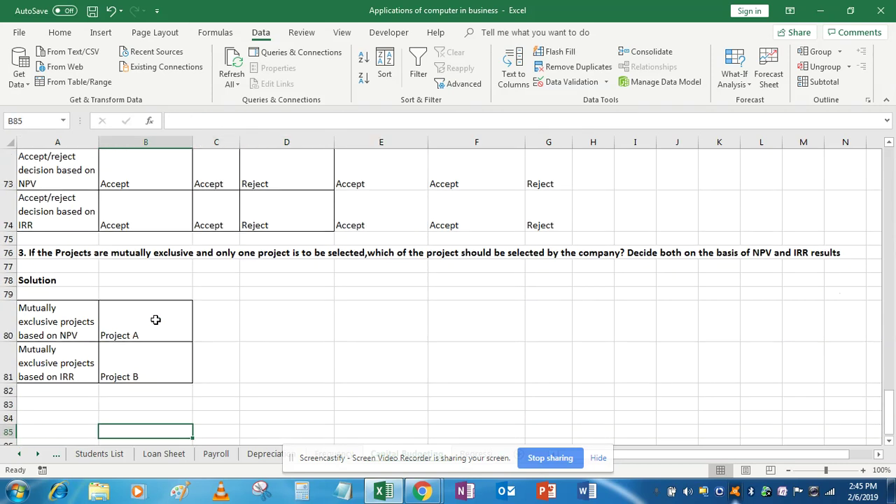
Step: Review the capital budgeting answers from the NPV and IRR rows through the accept/reject decisions to the mutually exclusive project selection in A80:B81
key(Up)
key(Up)
key(Up)
key(Up)
key(Up)
key(Up)
key(Up)
key(Up)
key(Up)
key(Up)
key(Up)
key(Up)
key(Up)
key(Up)
key(Up)
key(Up)
key(Up)
key(Up)
key(Up)
key(Up)
key(Down)
key(Down)
key(Down)
key(Down)
key(Down)
key(Down)
key(Down)
key(Down)
key(Down)
key(Down)
key(Down)
key(Down)
key(Down)
key(Down)
key(Down)
key(Down)
key(Down)
key(Down)
key(Down)
key(Down)
key(Down)
key(Down)
key(Down)
key(Down)
key(Down)
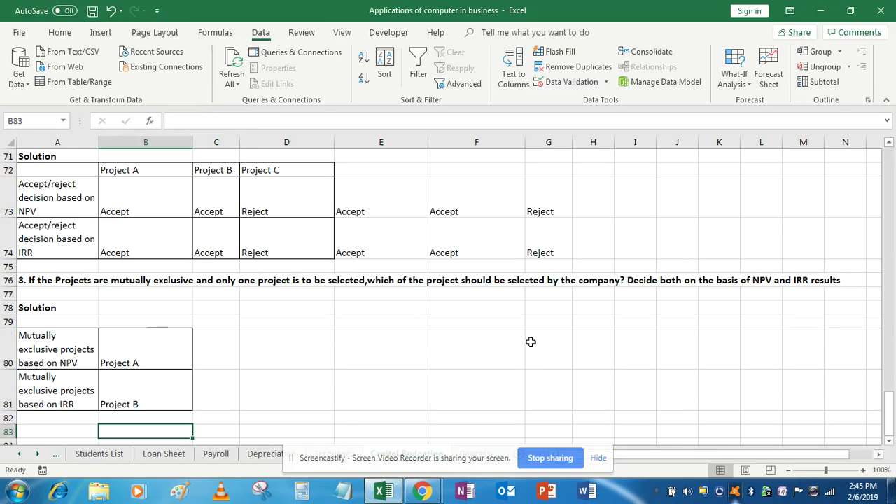